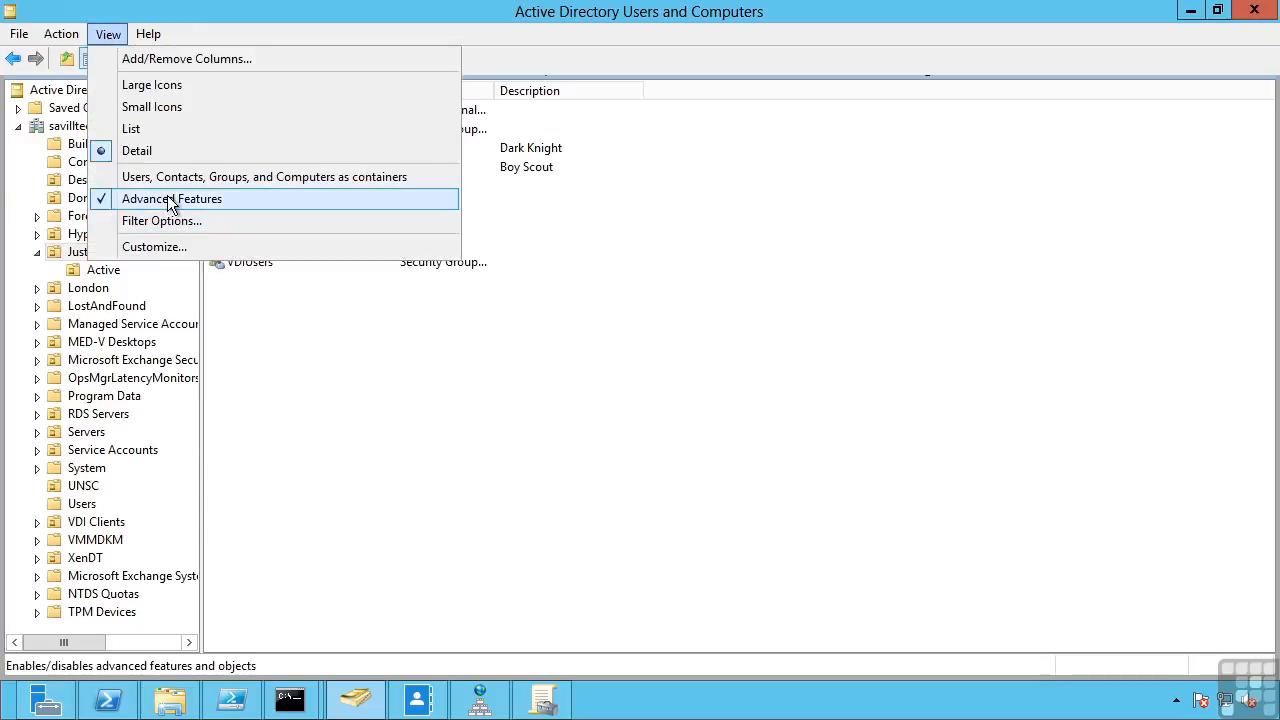
- Turn on Advanced Features, glance at the Users container, then return to JusticeLeague
click(167, 198)
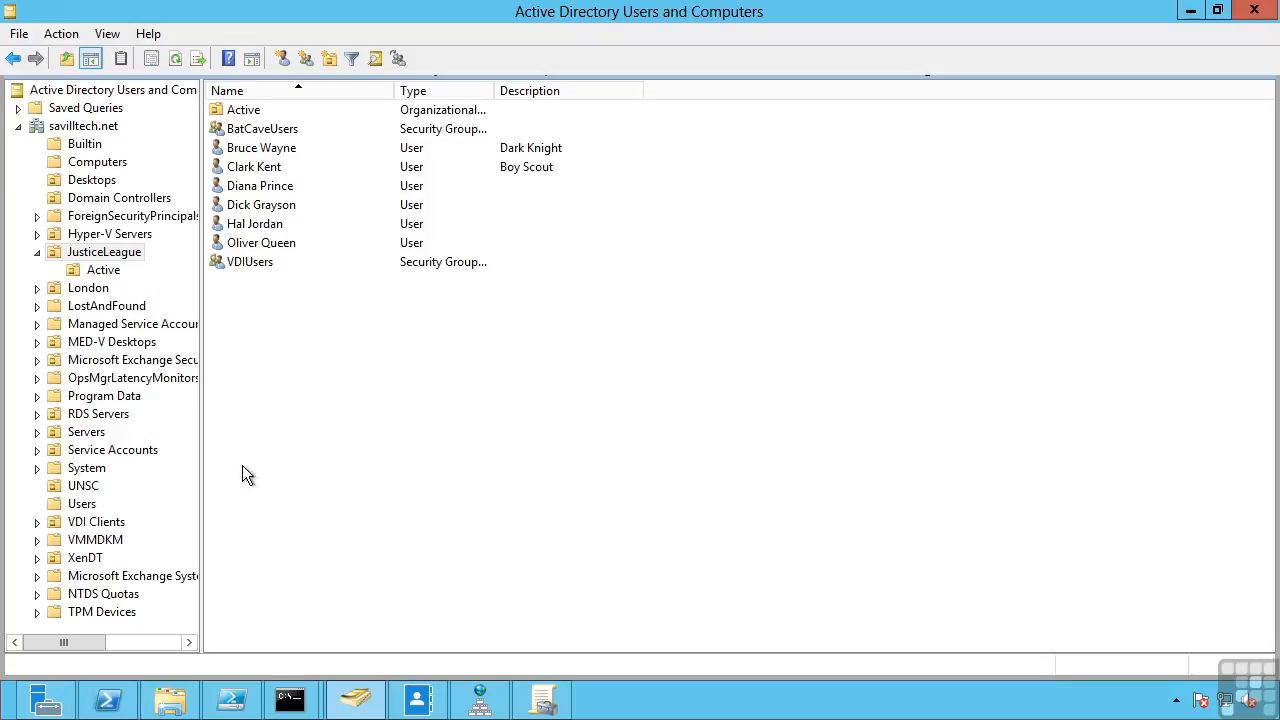
click(82, 503)
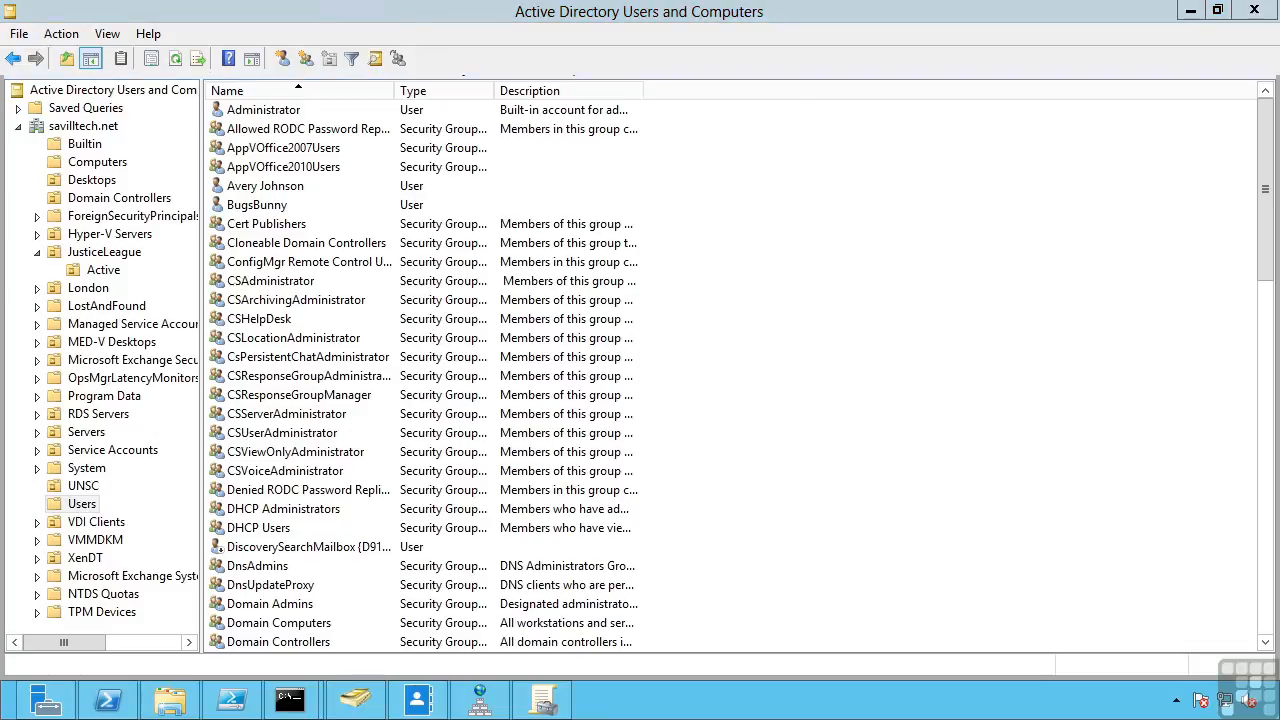
click(105, 252)
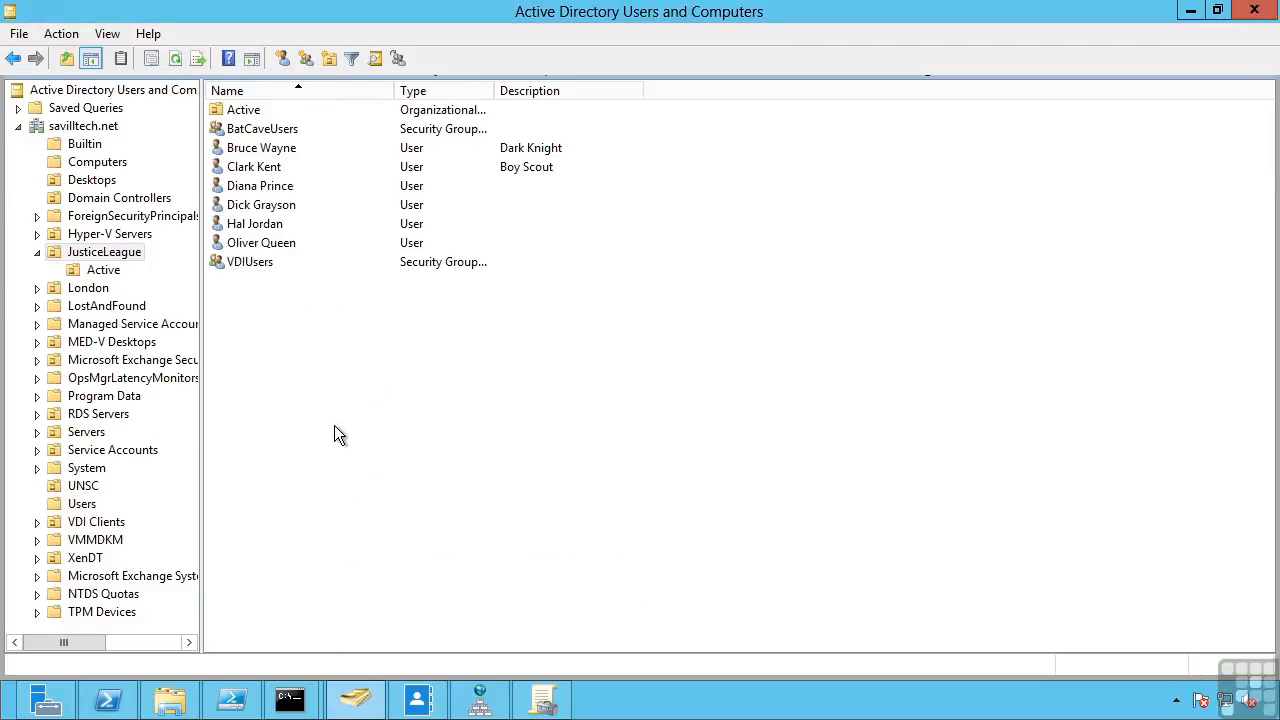
- Bring up the JusticeLeague New submenu, dismiss it, then open the Action menu
right_click(322, 340)
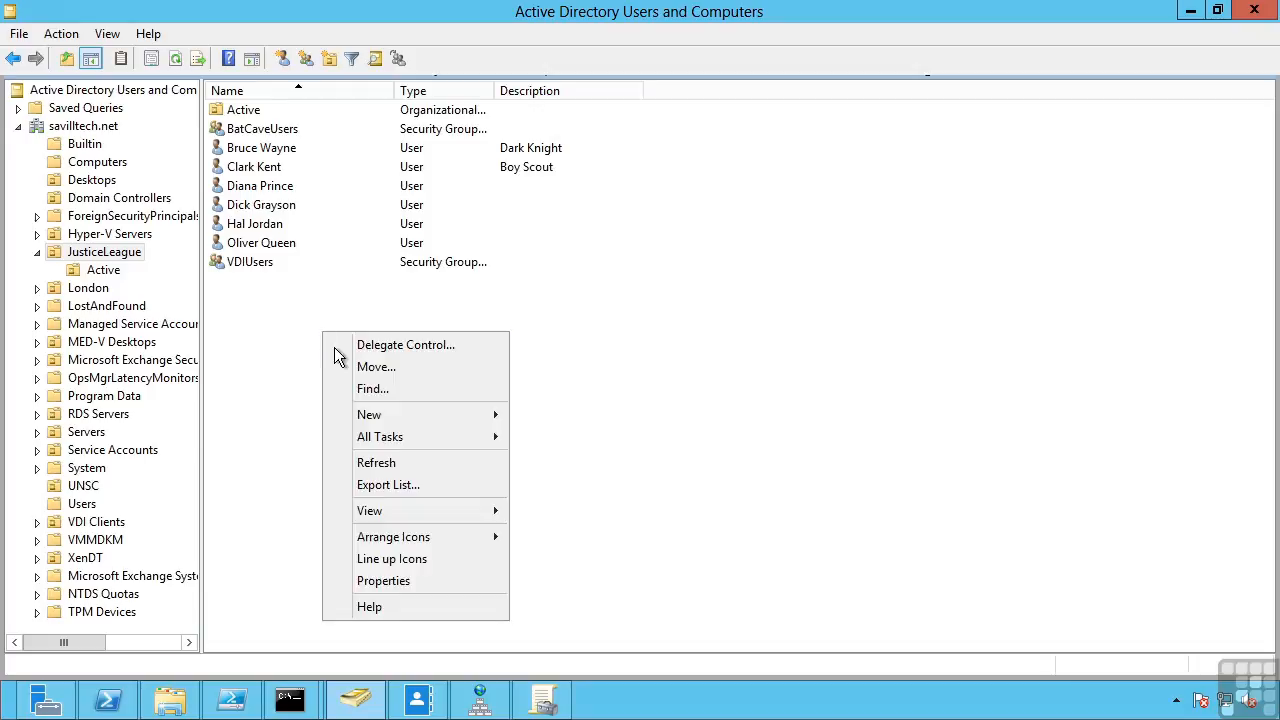
mouse_move(372, 414)
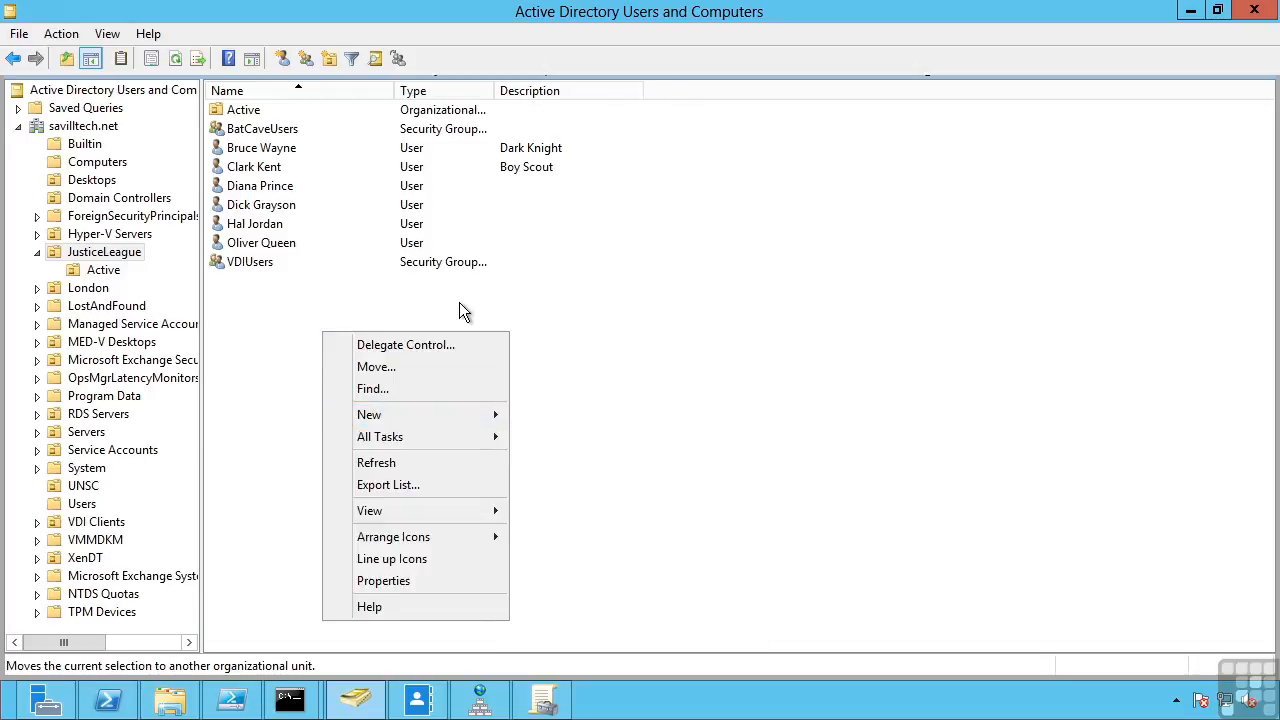
click(572, 613)
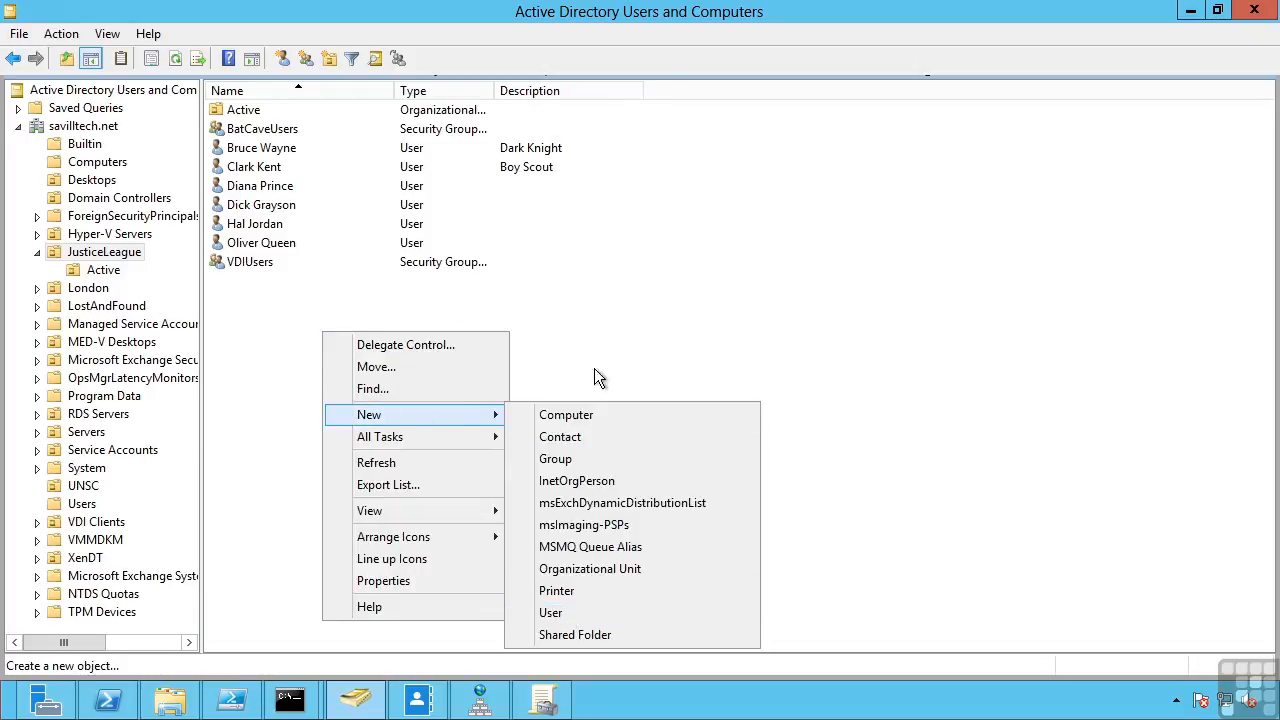
click(64, 36)
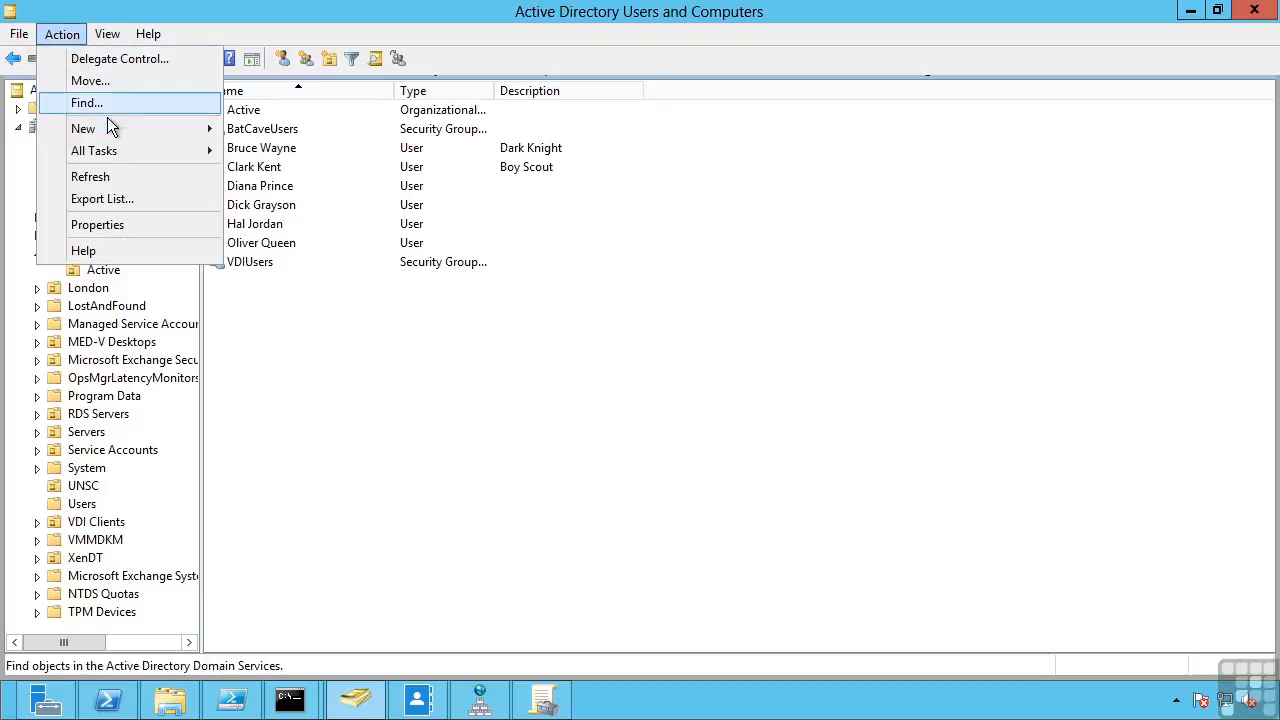
- Start a new JusticeLeague user and fill in its first, last and logon names
mouse_move(107, 137)
click(266, 326)
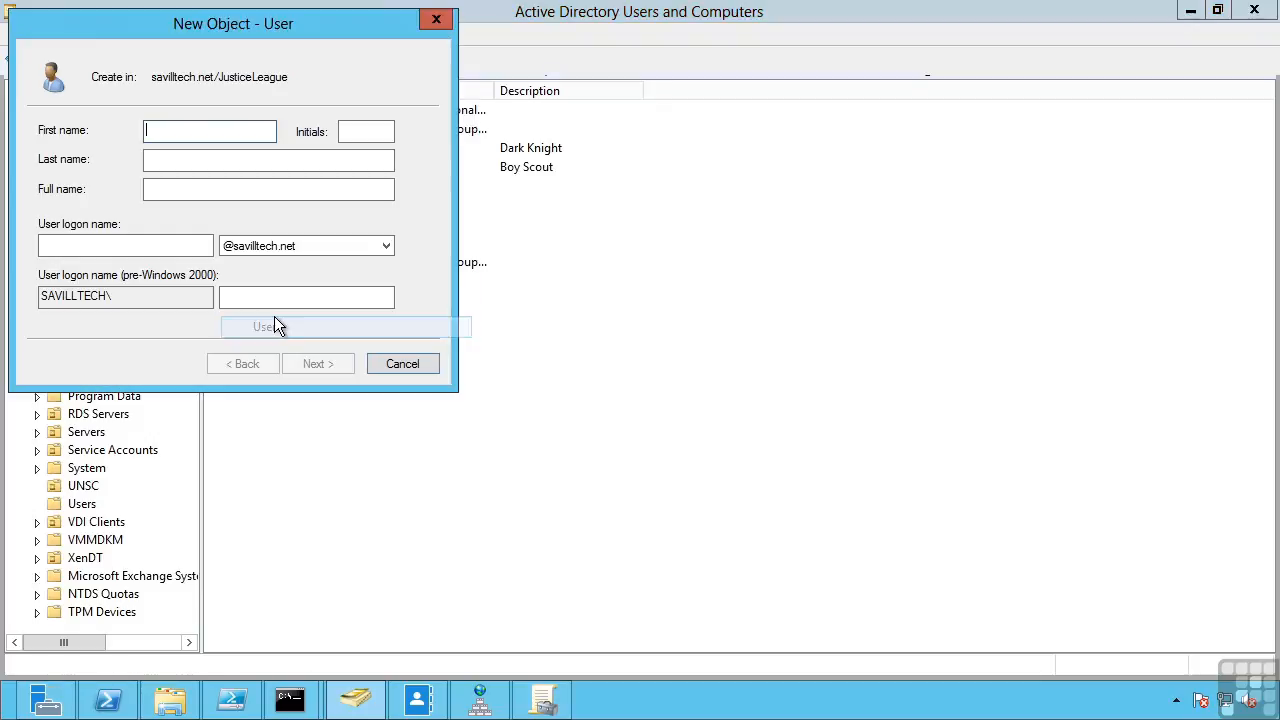
text(John)
key(Tab)
key(Tab)
text(Jones)
- Enter and confirm the account password, then finish creating the user
key(Tab)
key(Tab)
text(johnJ)
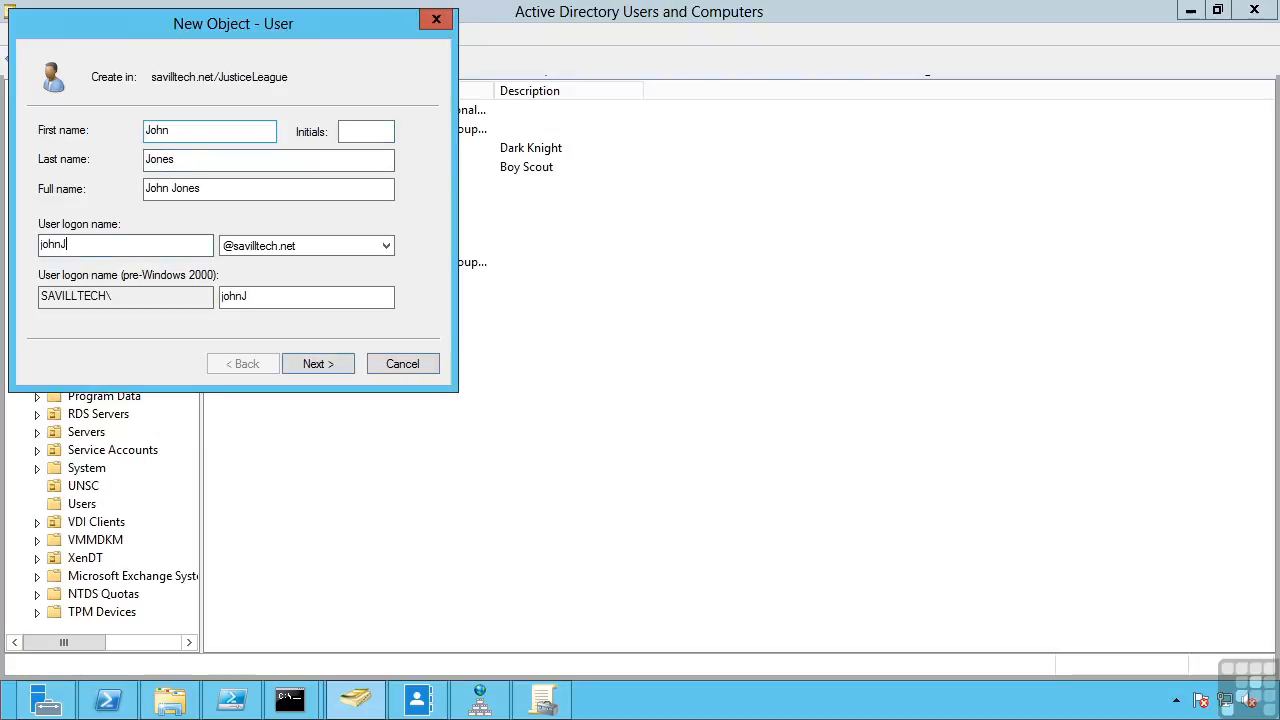
key(Return)
text(Pa55word)
key(Tab)
text(Pa55word)
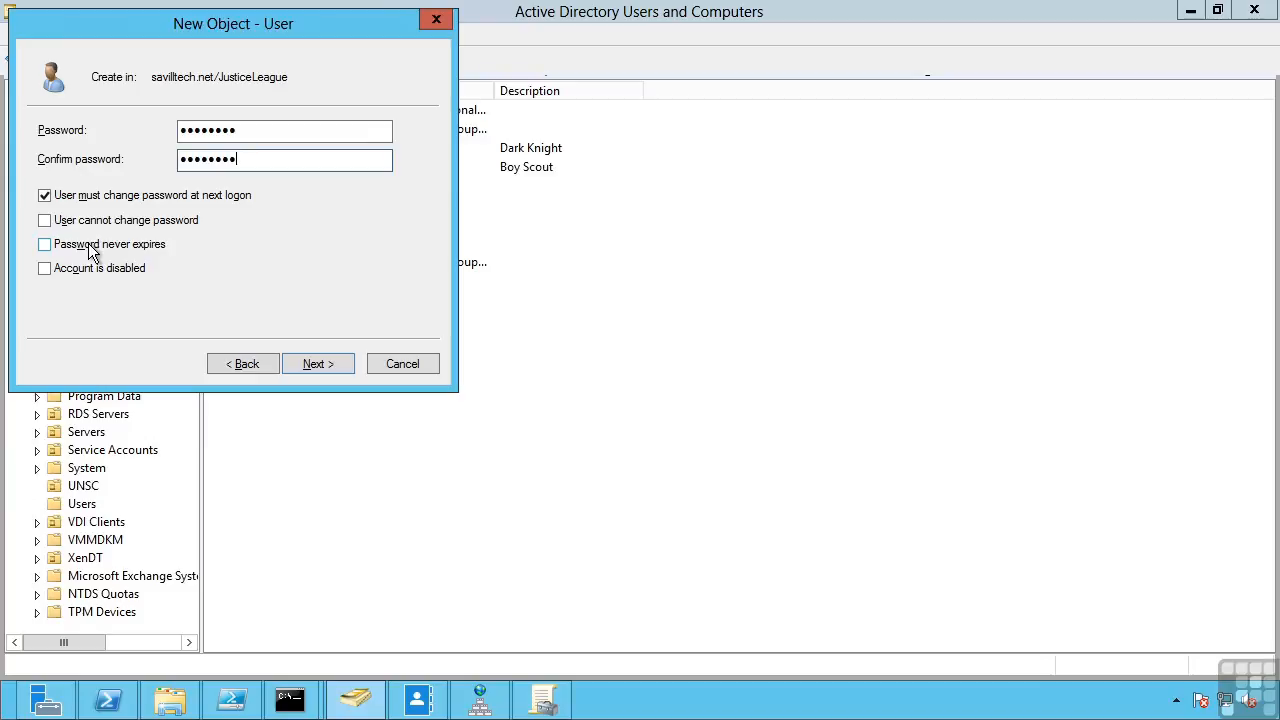
click(311, 364)
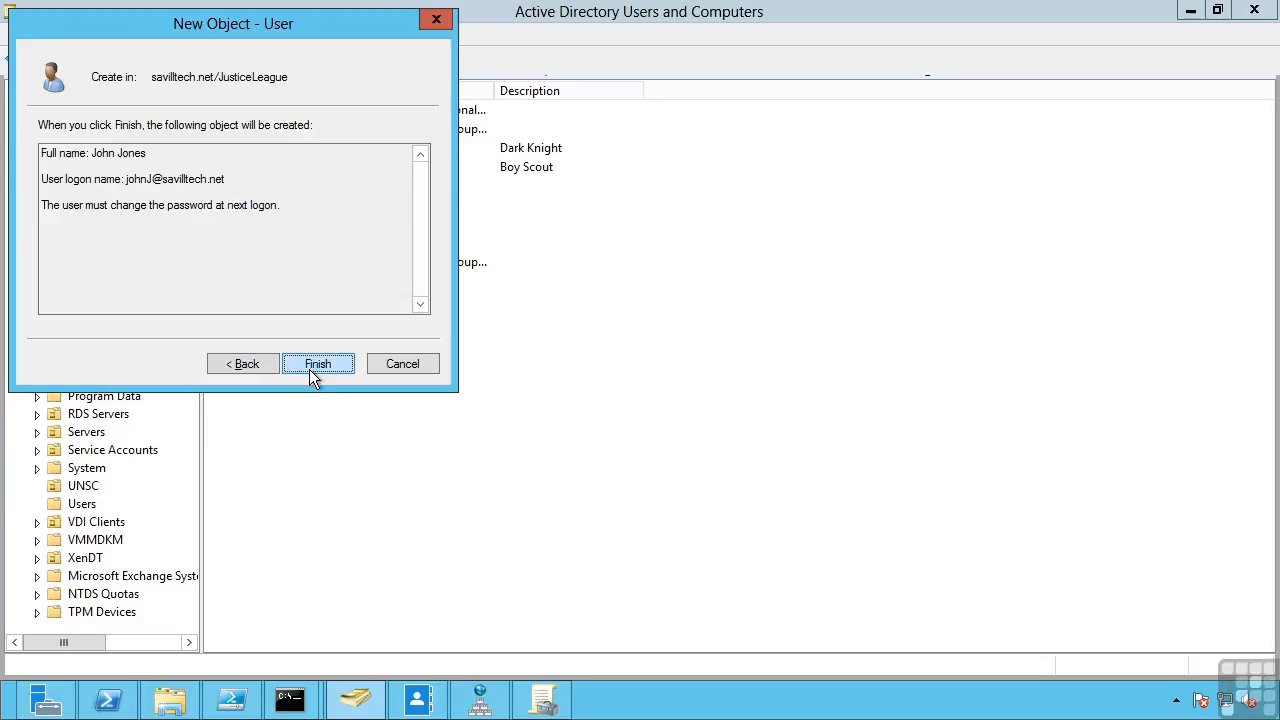
click(321, 364)
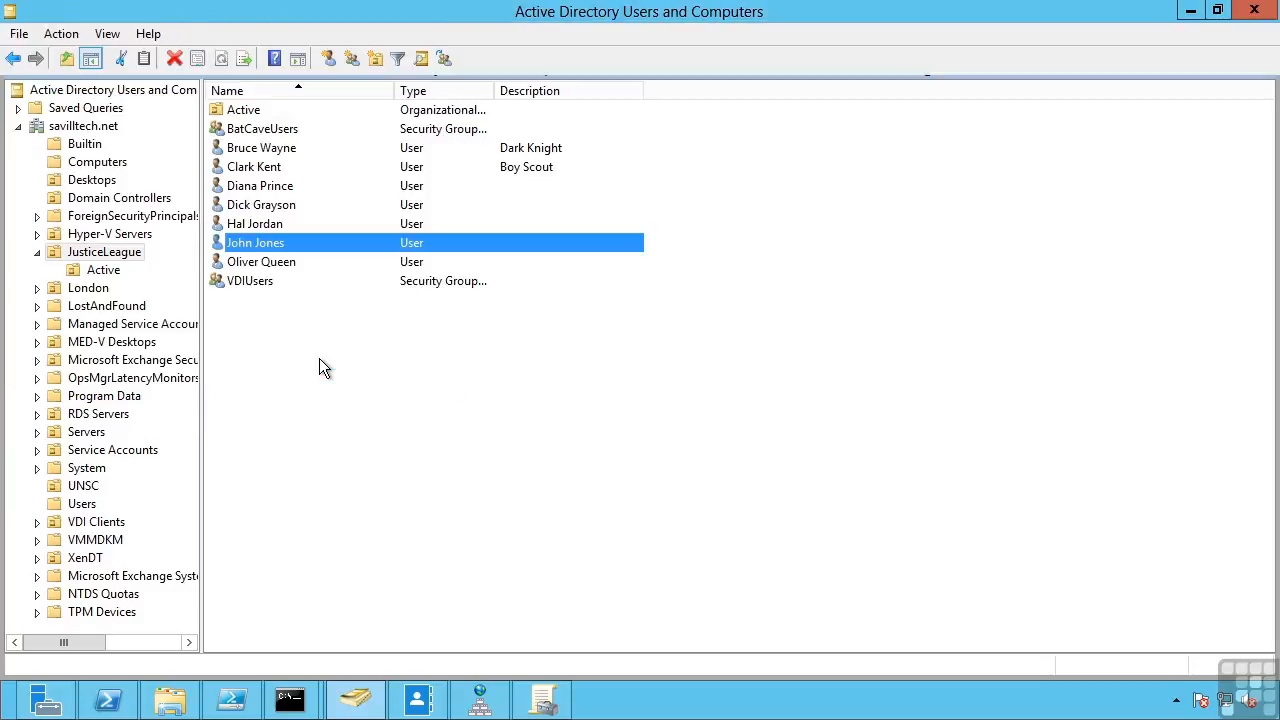
right_click(251, 244)
click(297, 528)
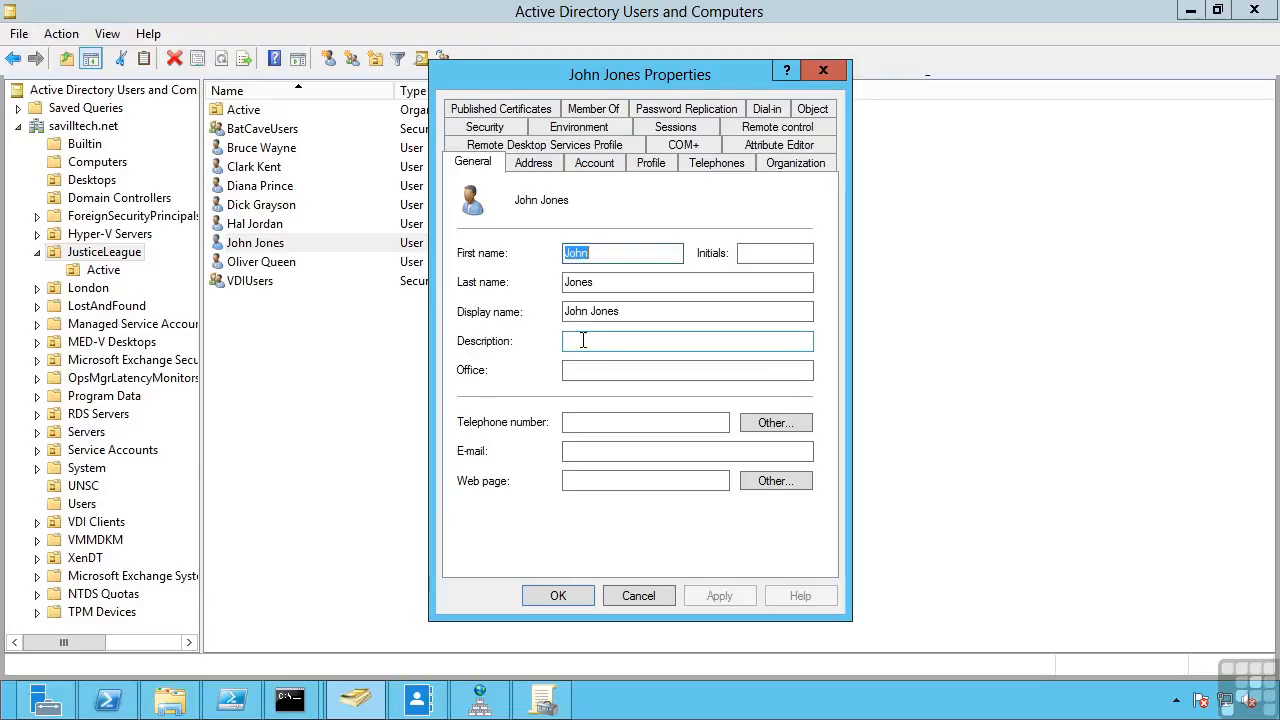
click(534, 166)
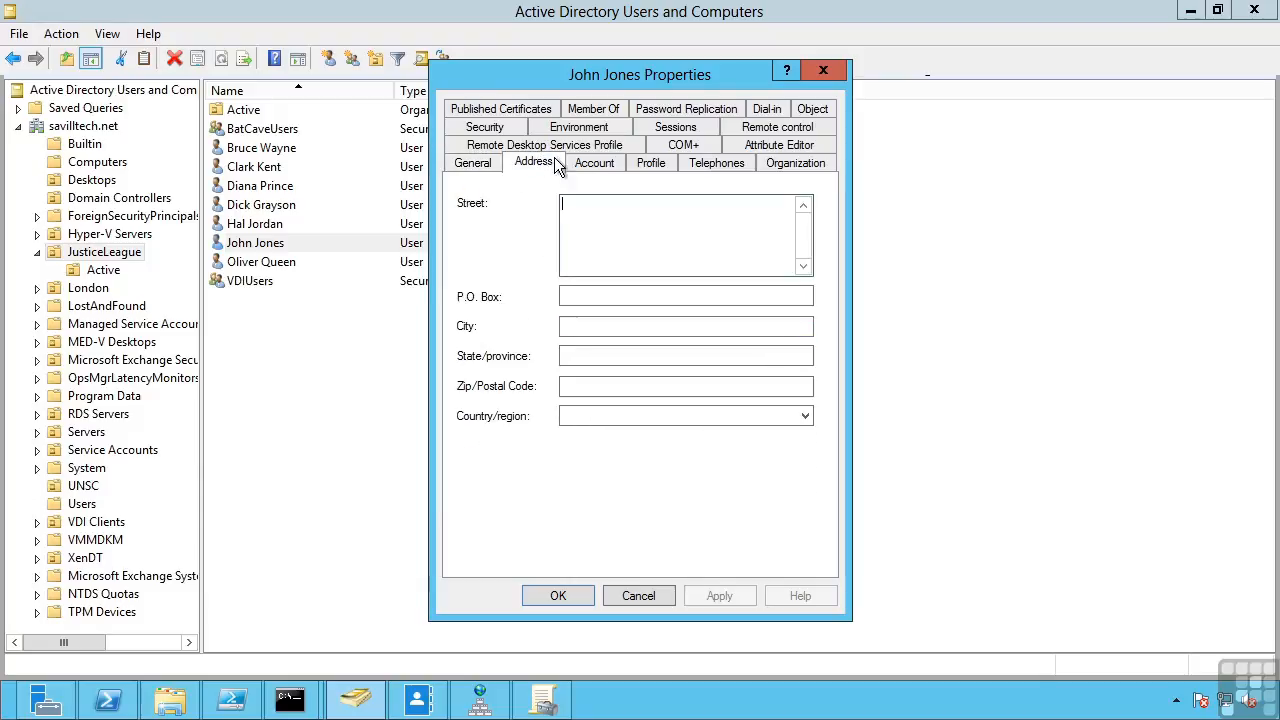
click(650, 165)
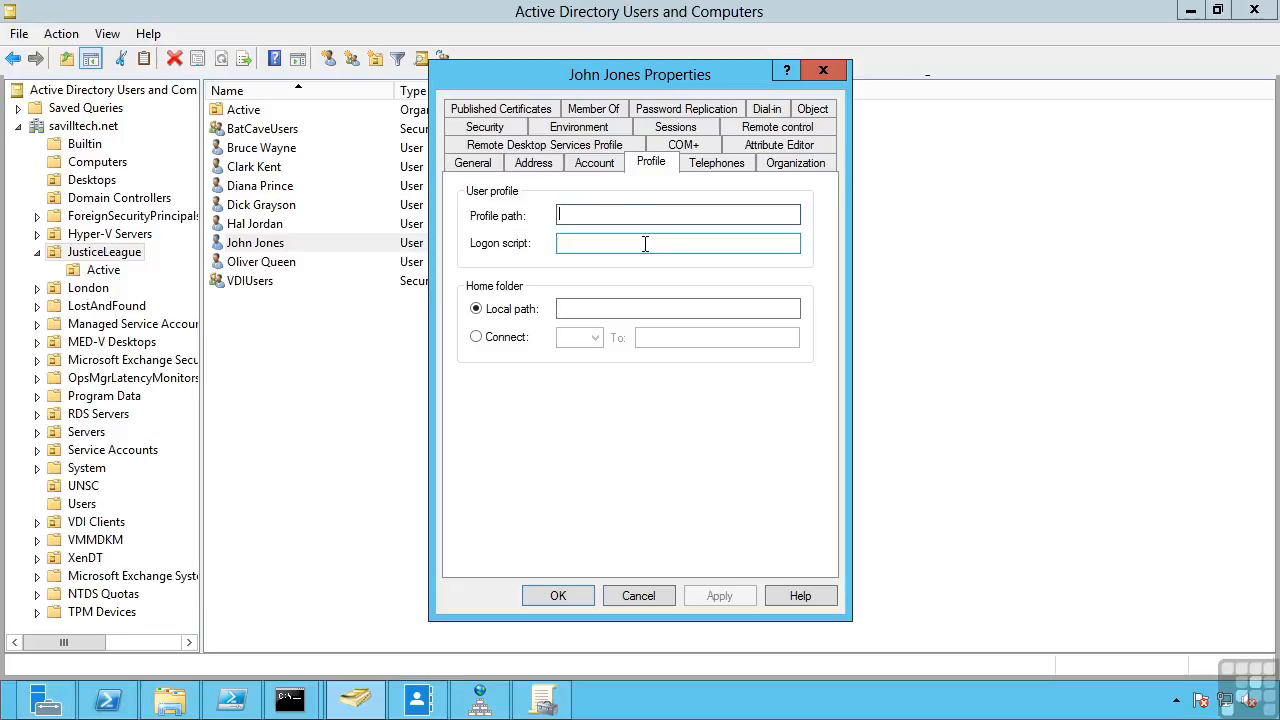
click(738, 166)
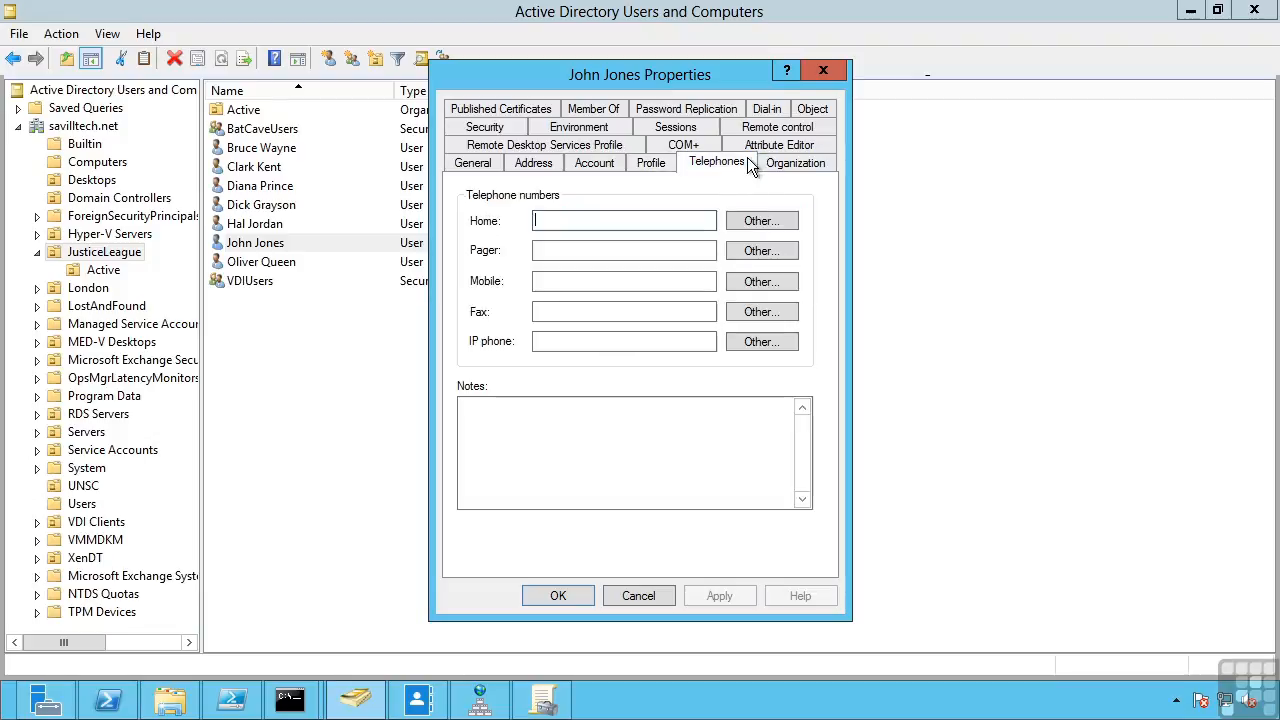
click(785, 170)
click(670, 148)
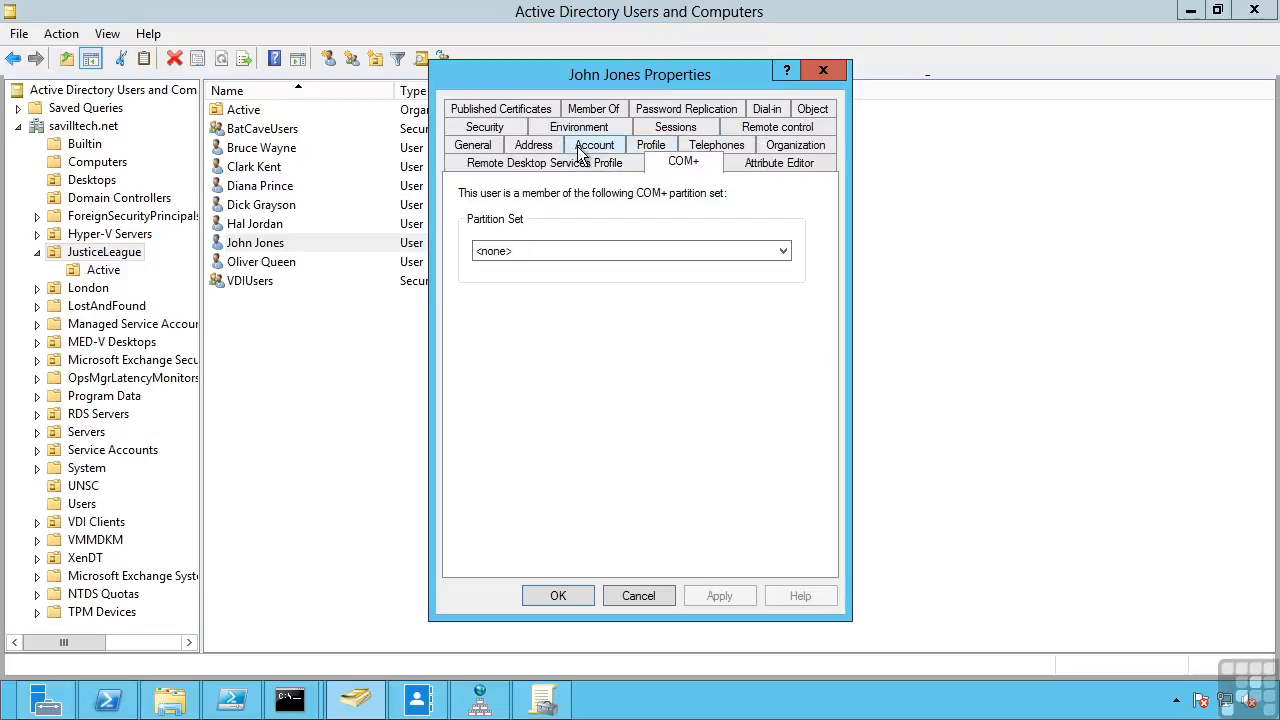
click(692, 110)
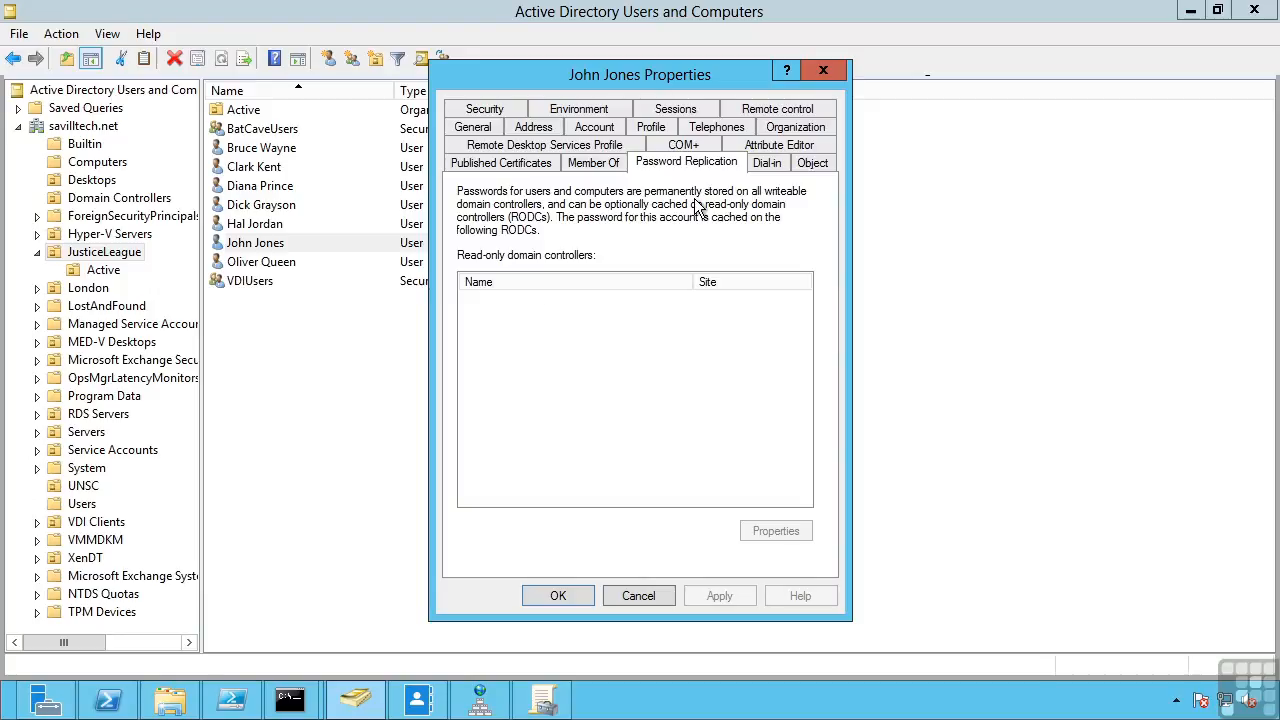
click(638, 595)
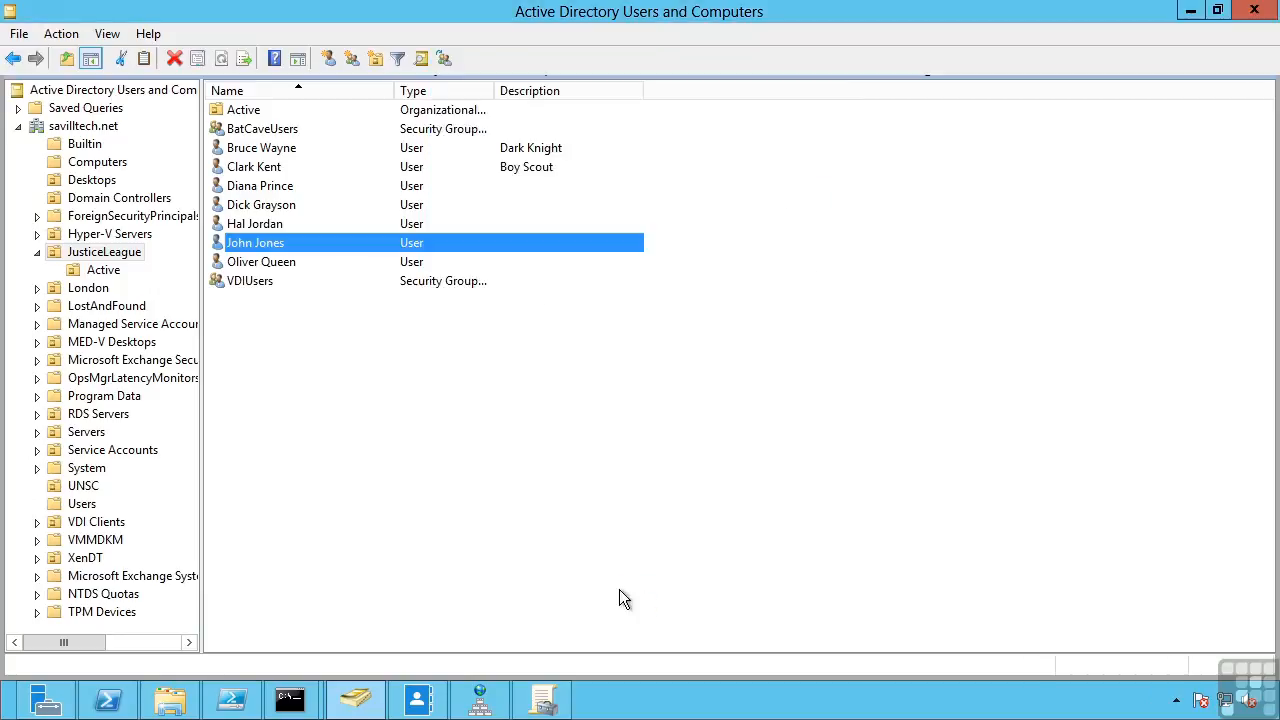
click(301, 408)
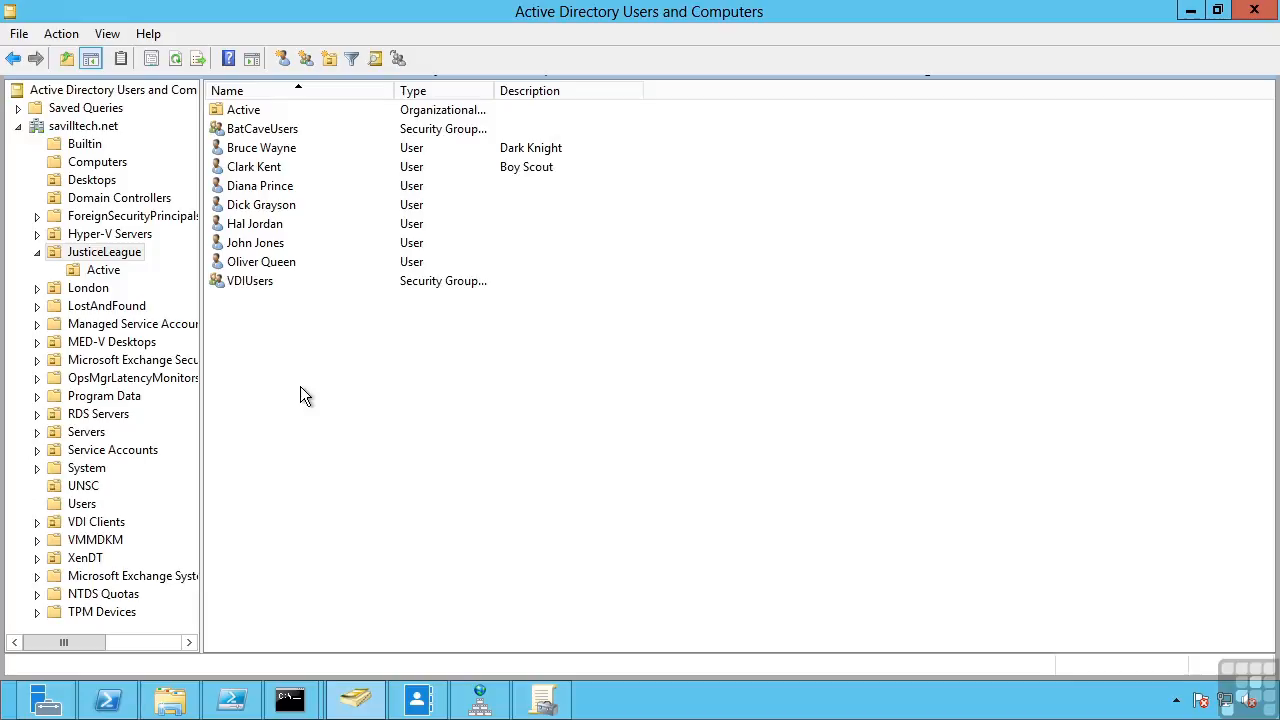
right_click(249, 226)
click(292, 240)
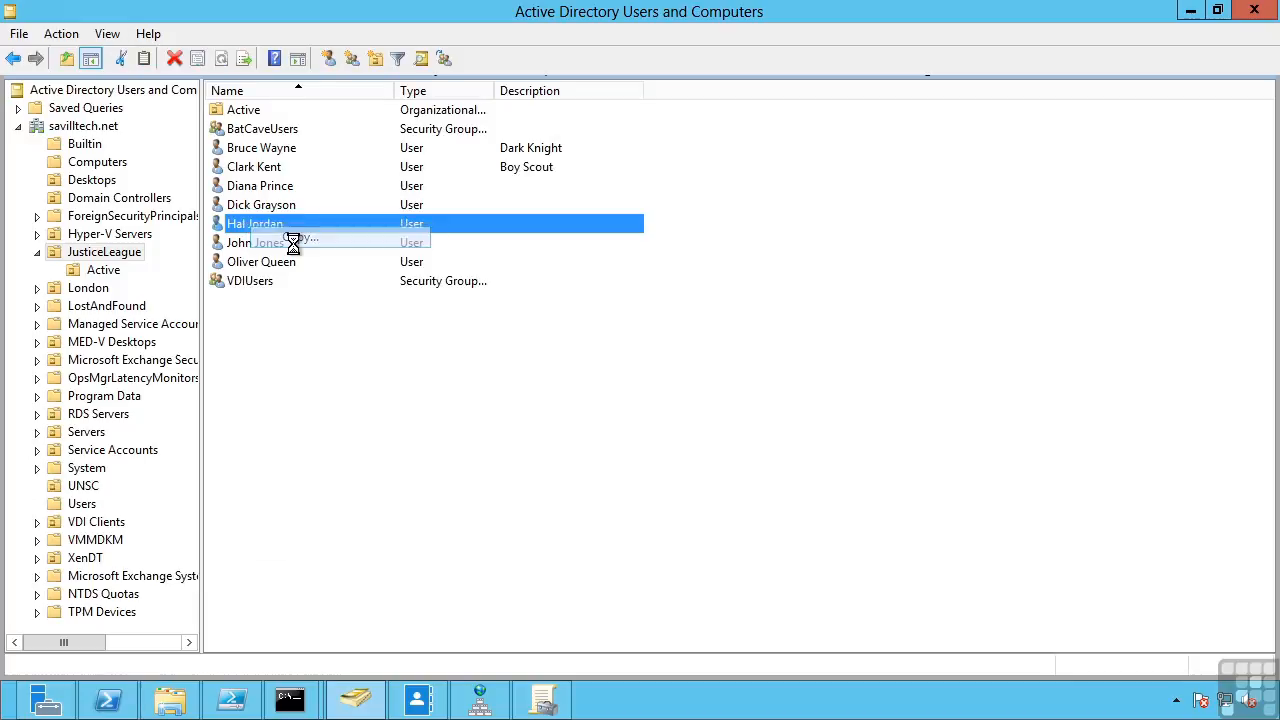
drag(200, 22, 497, 165)
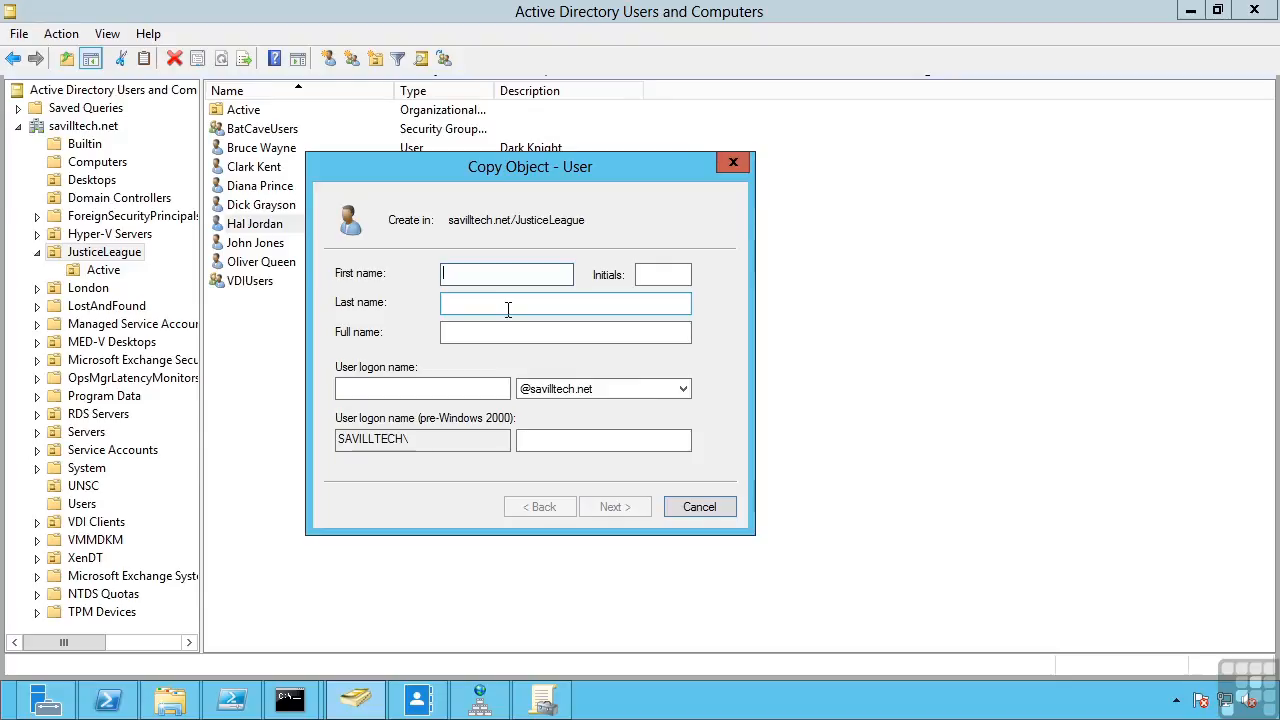
click(695, 506)
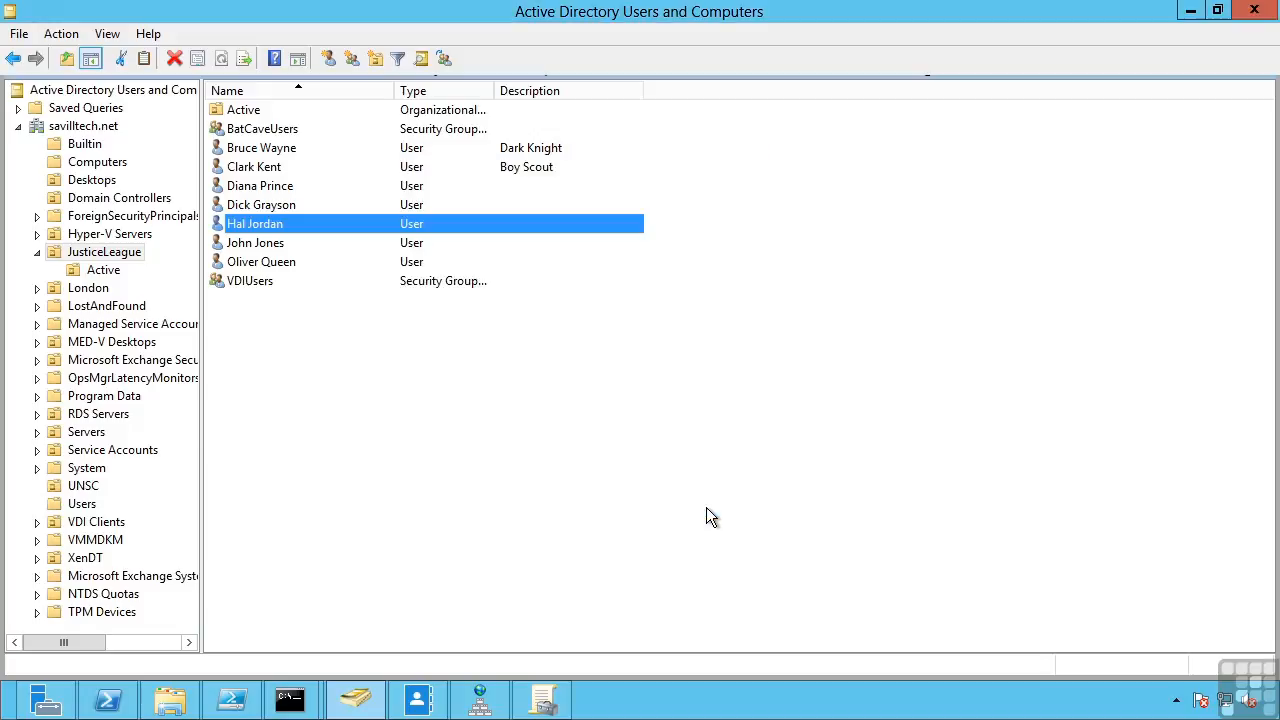
- Select six users and review their shared Account, Address, Profile and Organization properties without changes
click(297, 168)
click(297, 166)
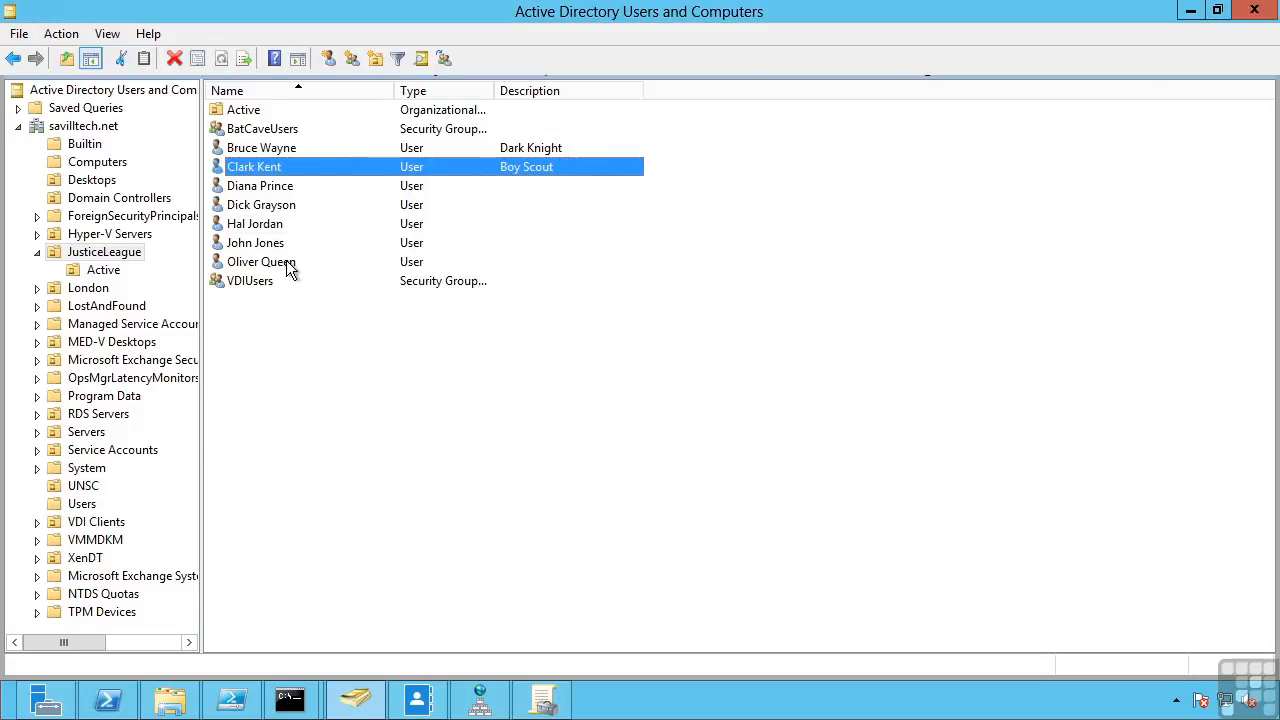
shift+click(288, 264)
right_click(285, 207)
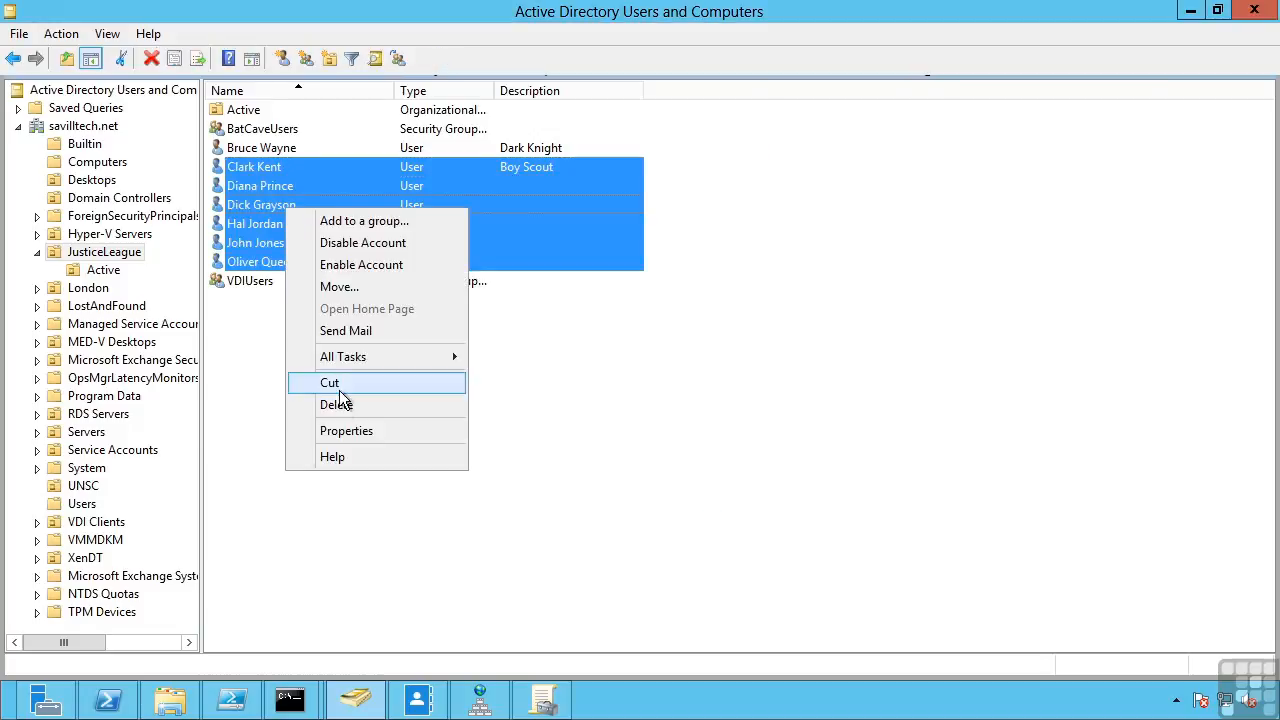
click(348, 432)
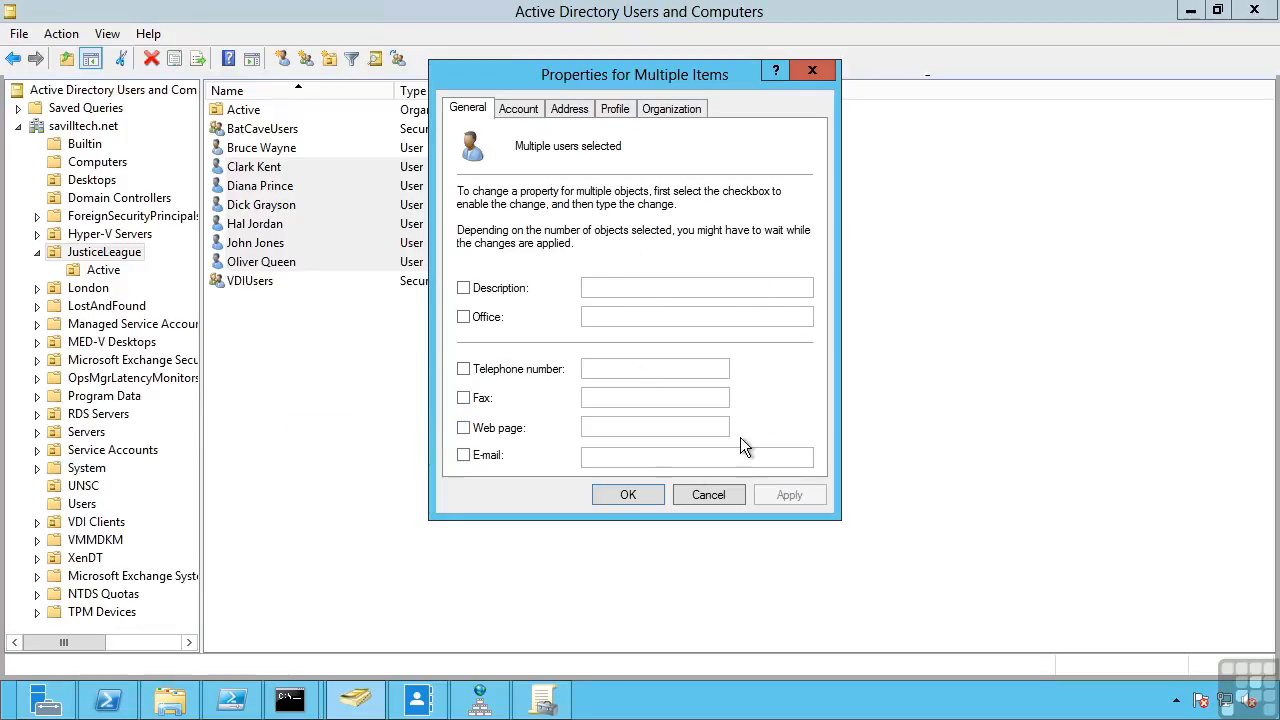
click(519, 110)
click(569, 110)
click(615, 110)
click(672, 109)
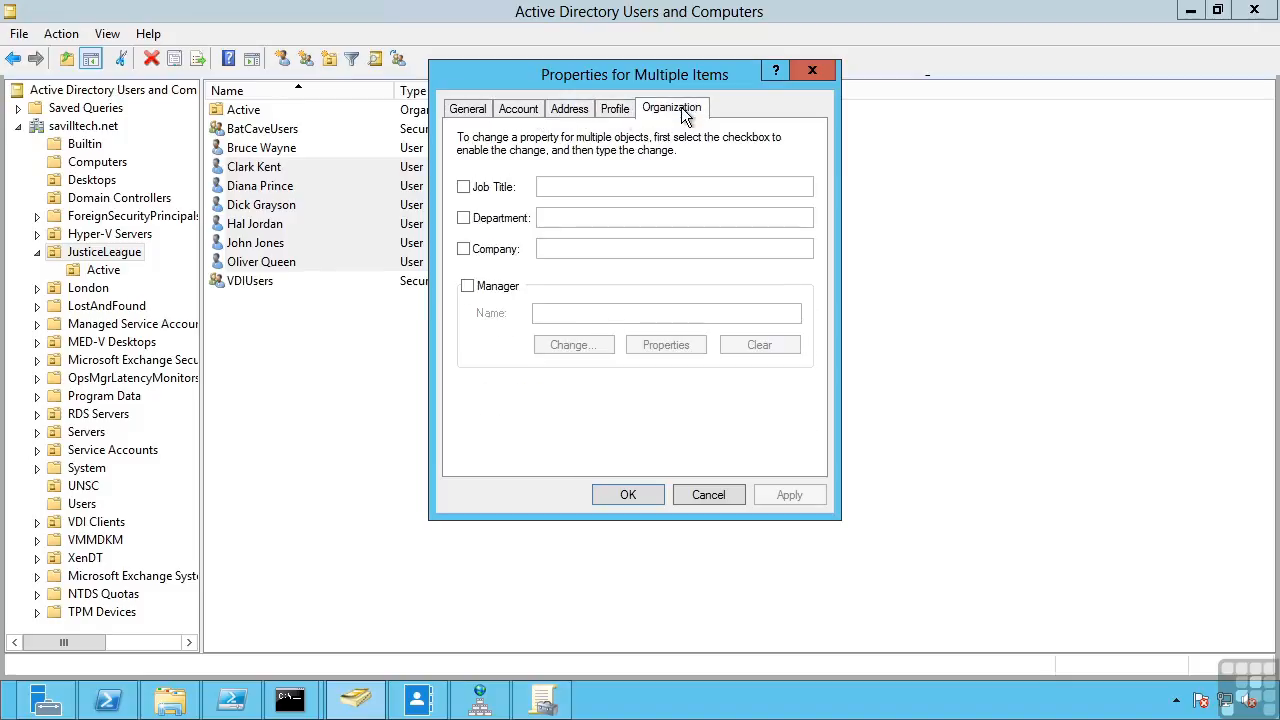
click(708, 495)
- Disable the fourth user's account from its context menu
click(507, 157)
right_click(269, 204)
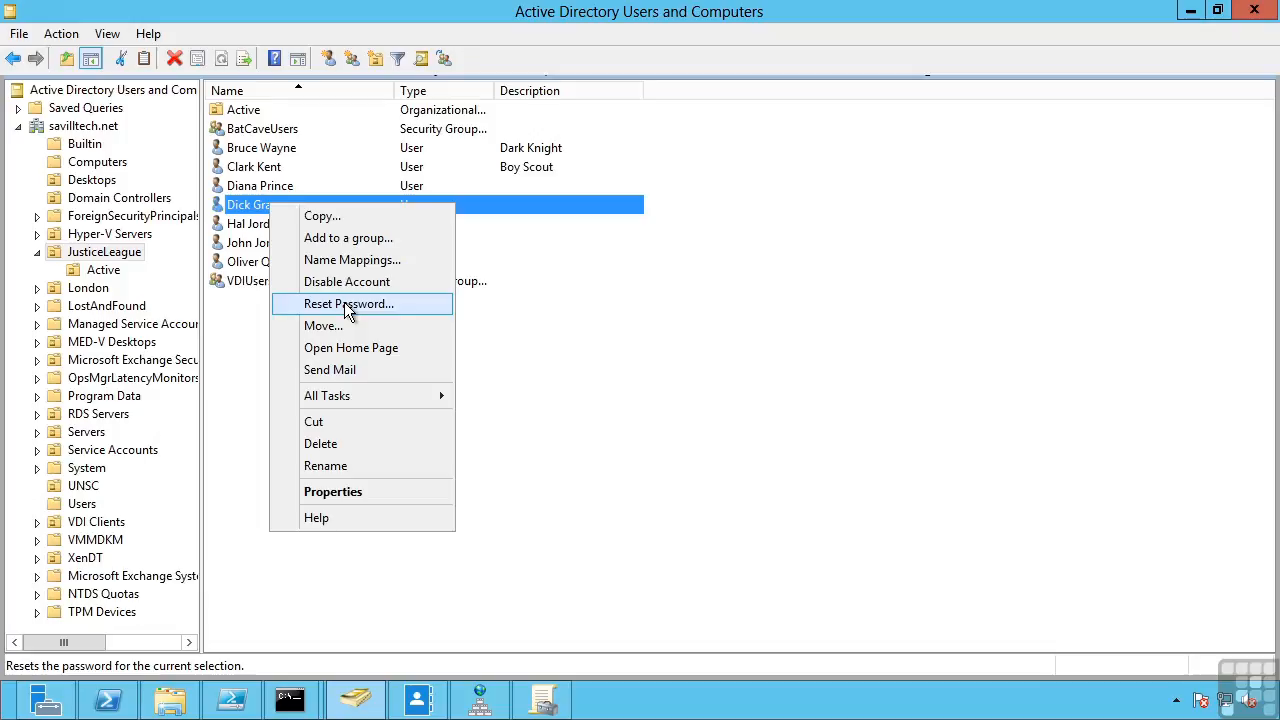
click(333, 282)
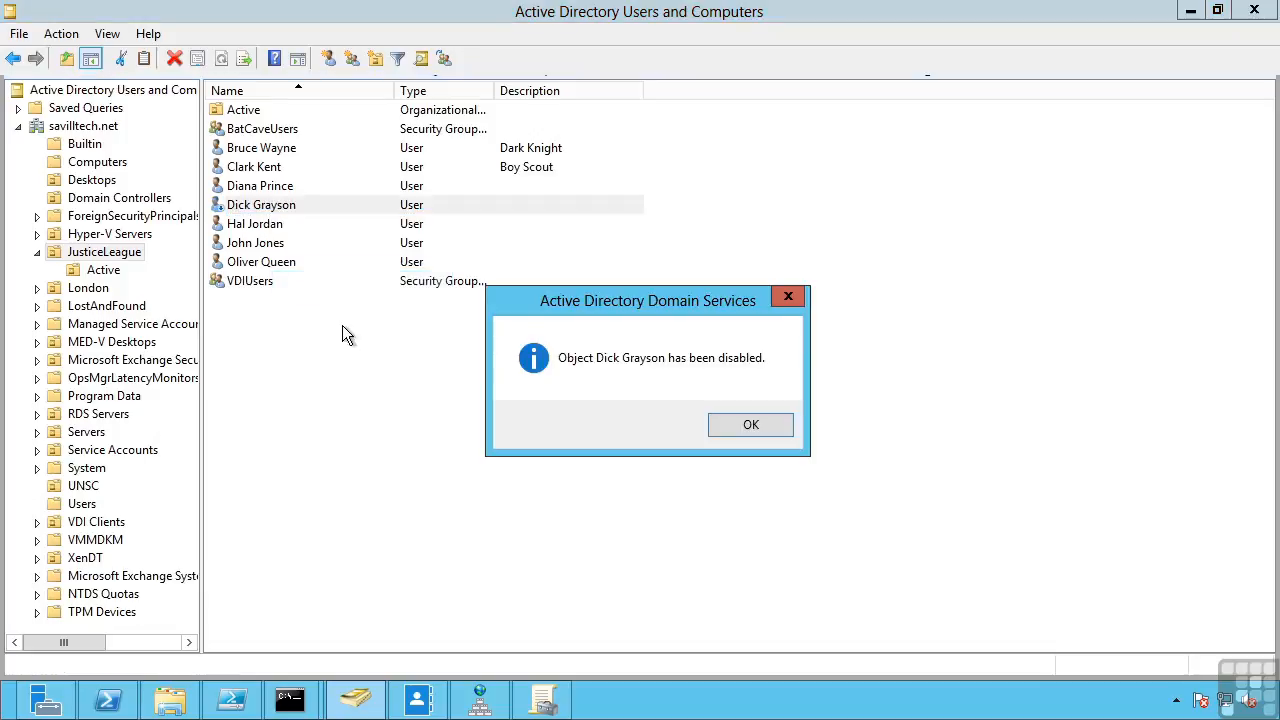
- Confirm the fourth user's account is disabled
click(737, 433)
click(377, 388)
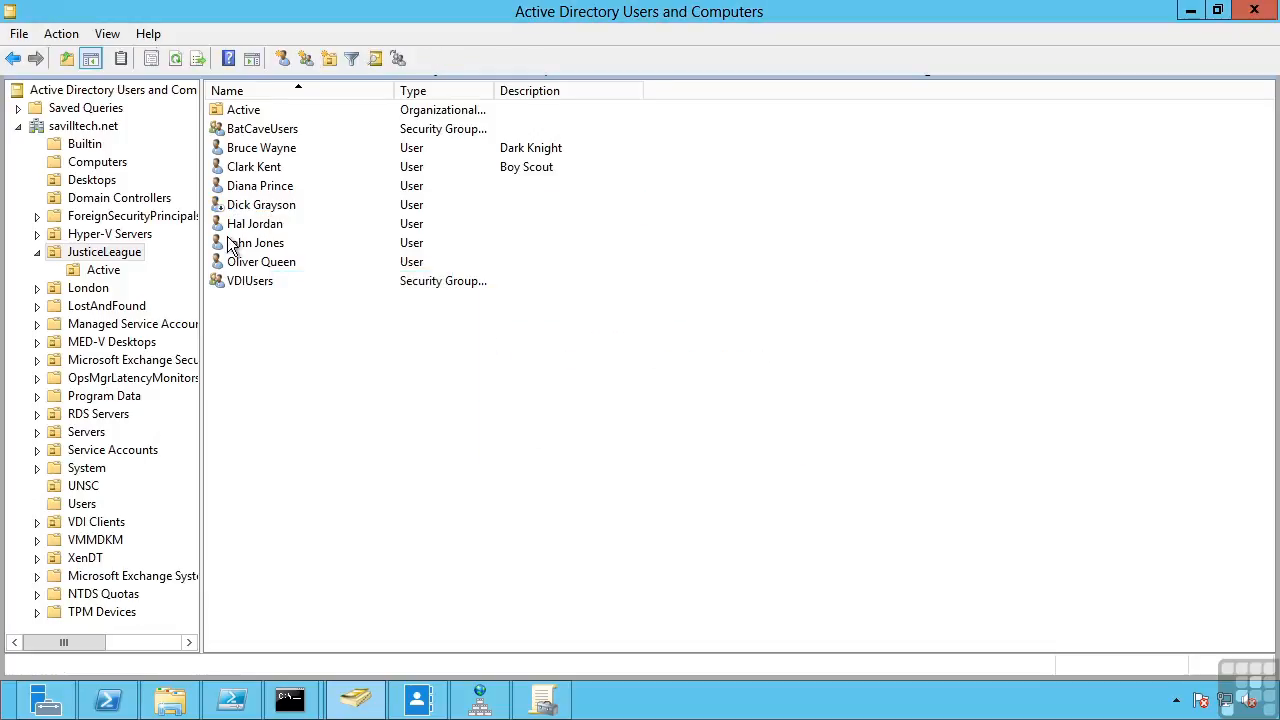
right_click(265, 205)
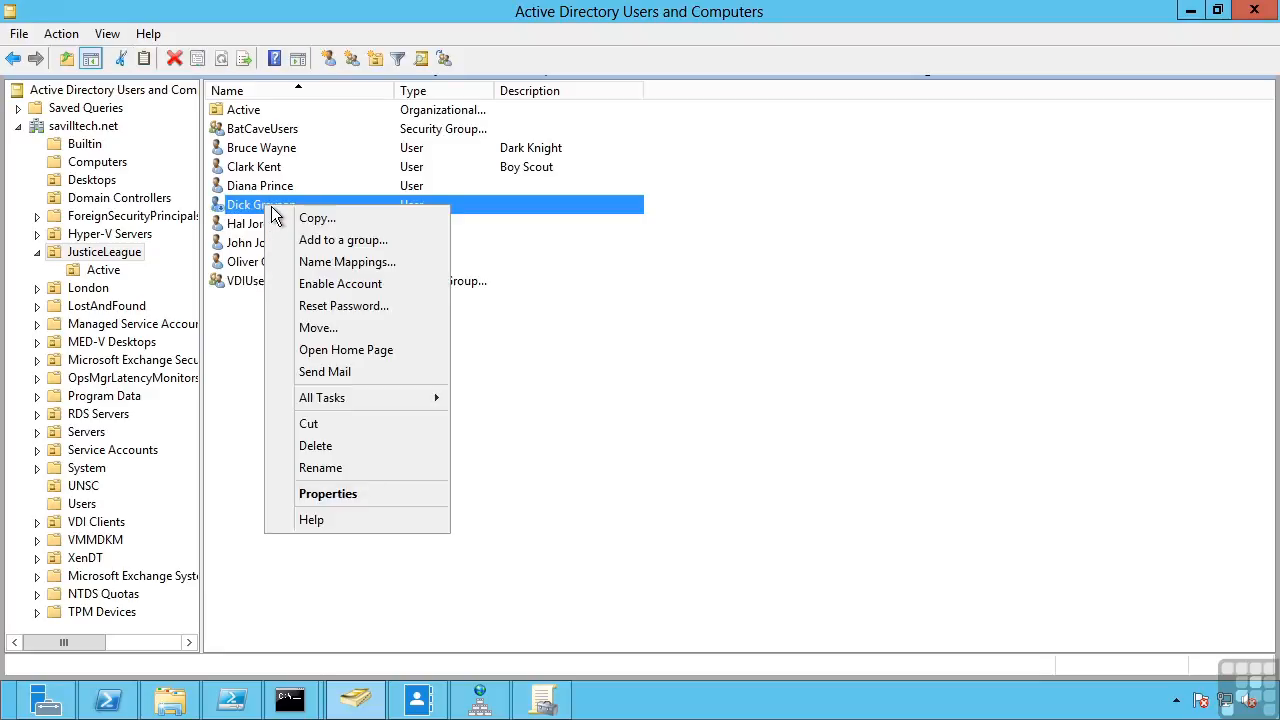
click(548, 369)
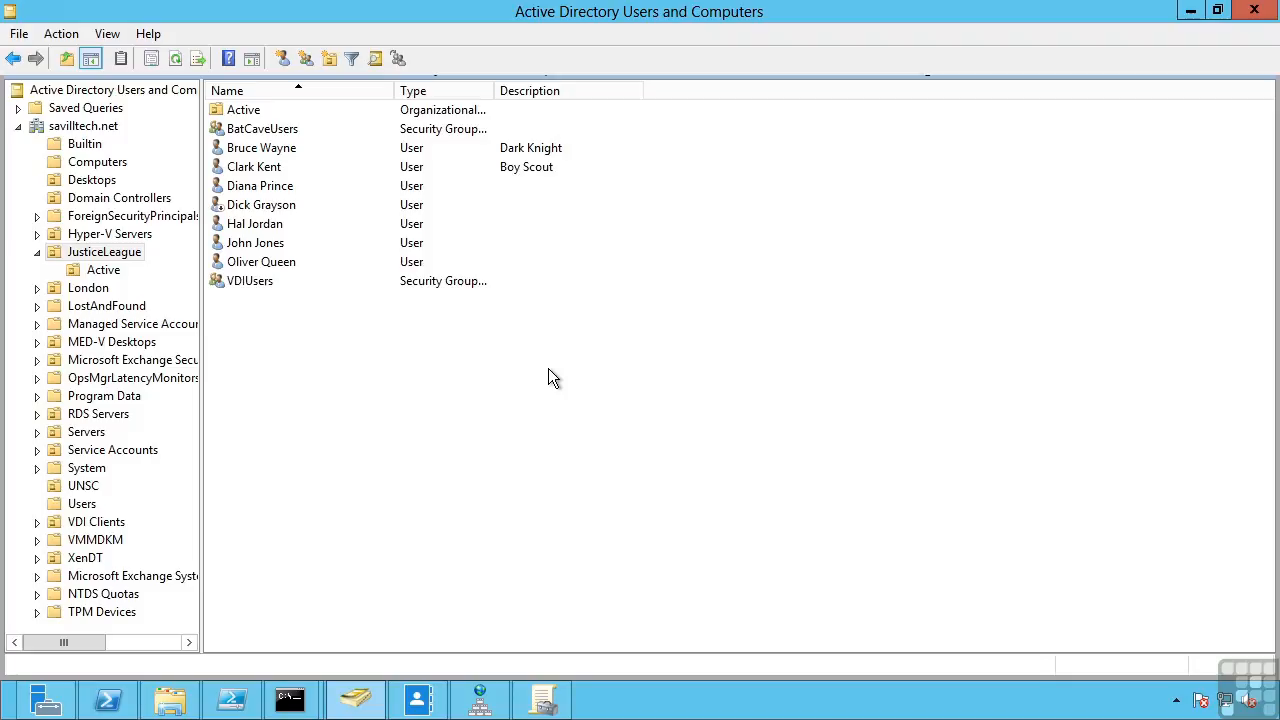
- Re-enable the fourth JusticeLeague user's account and acknowledge the confirmation
click(284, 204)
right_click(285, 205)
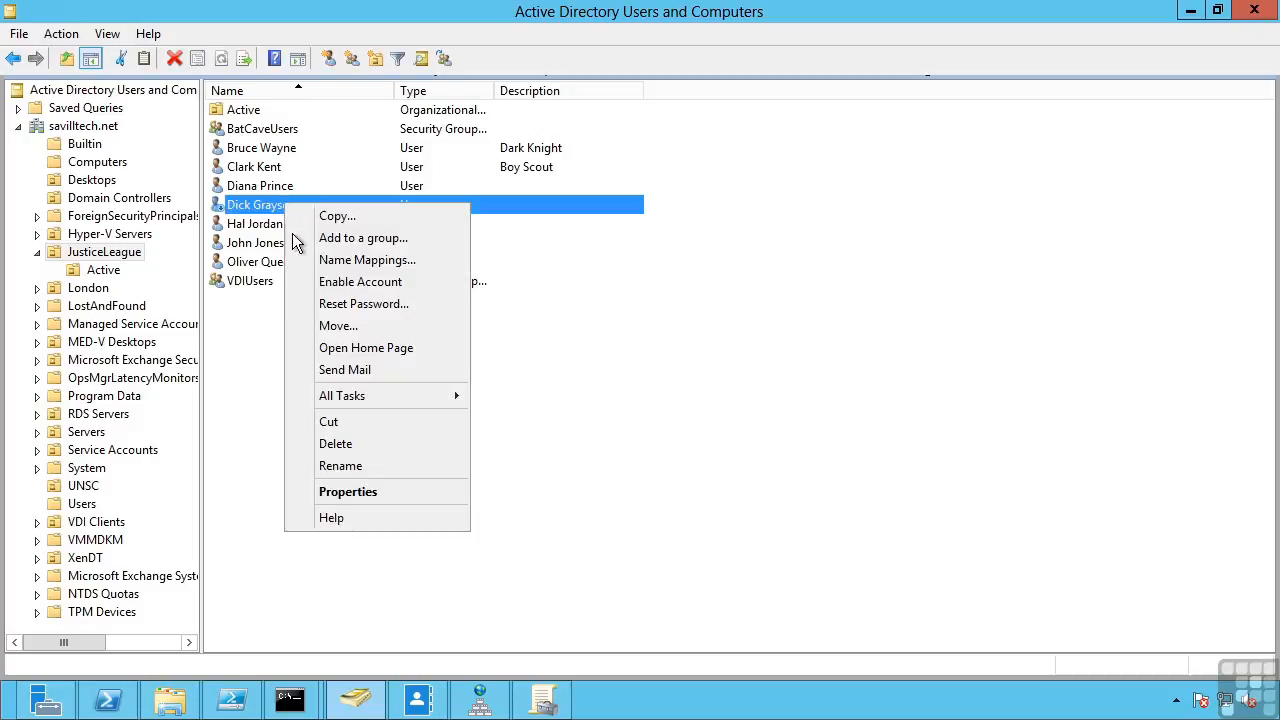
click(330, 283)
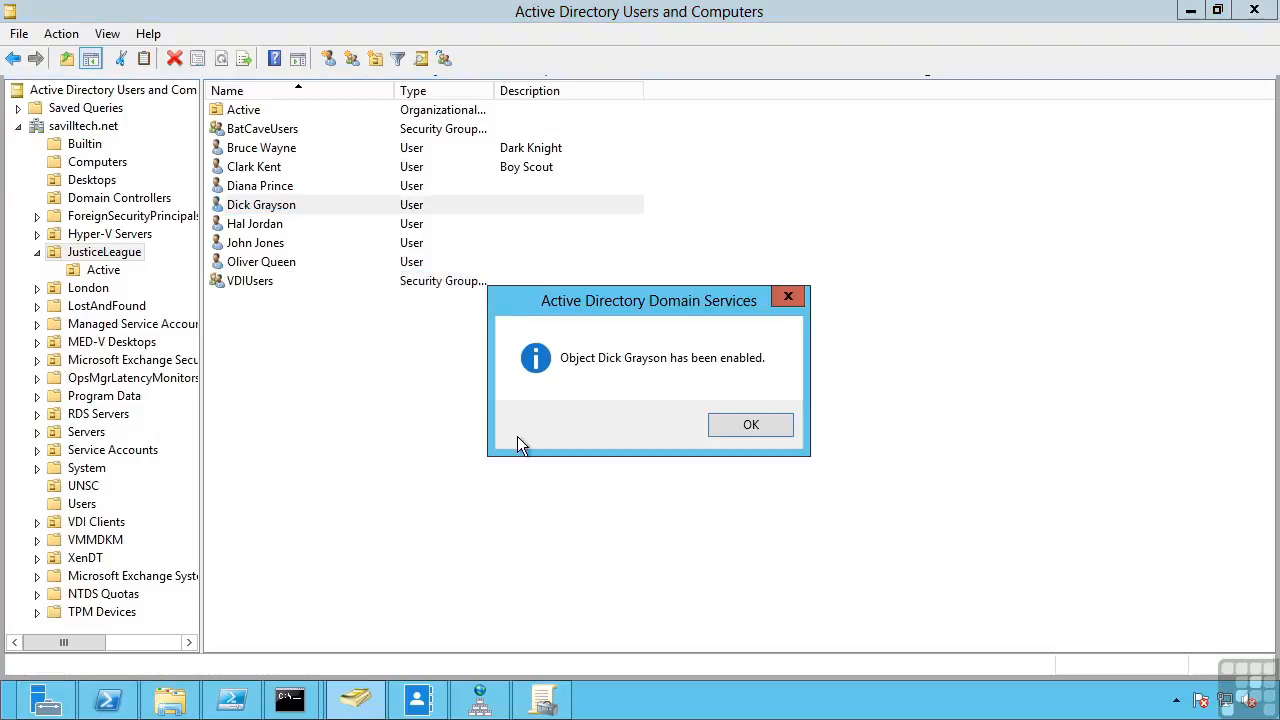
click(750, 426)
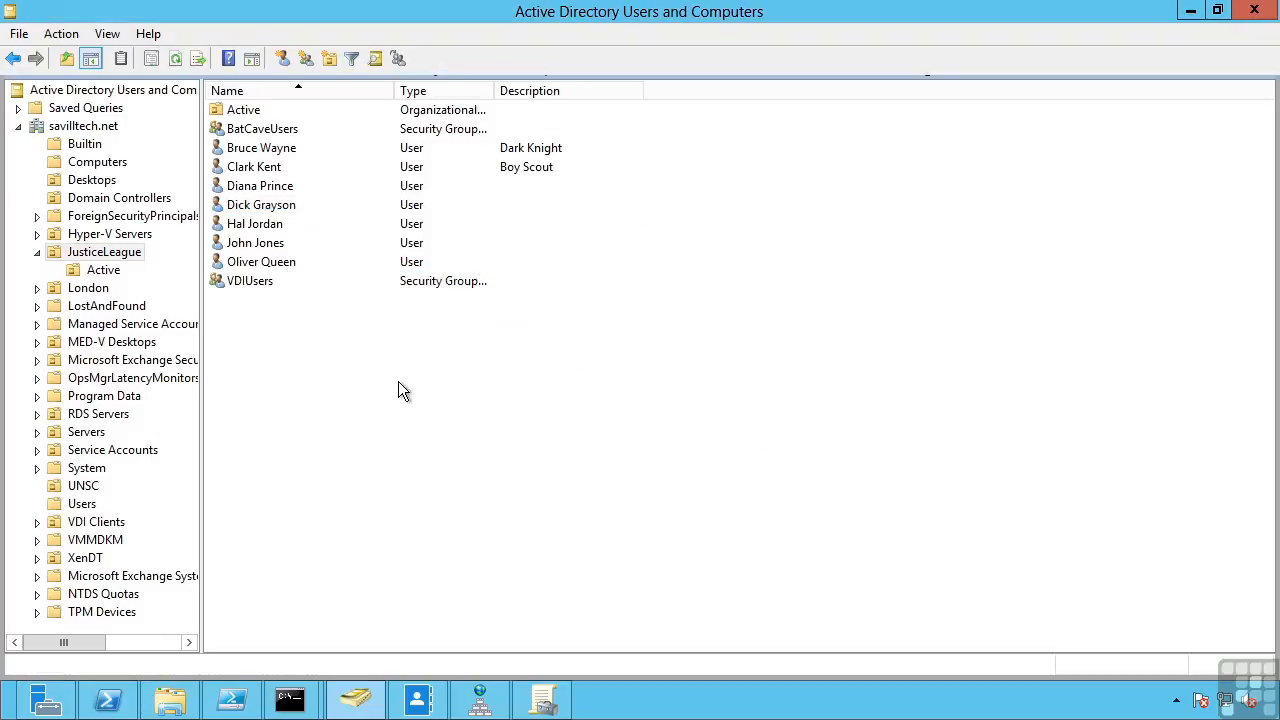
- Browse the Users container's Administrator, Guest, Migration and Domain Admins entries, then open Builtin
click(84, 505)
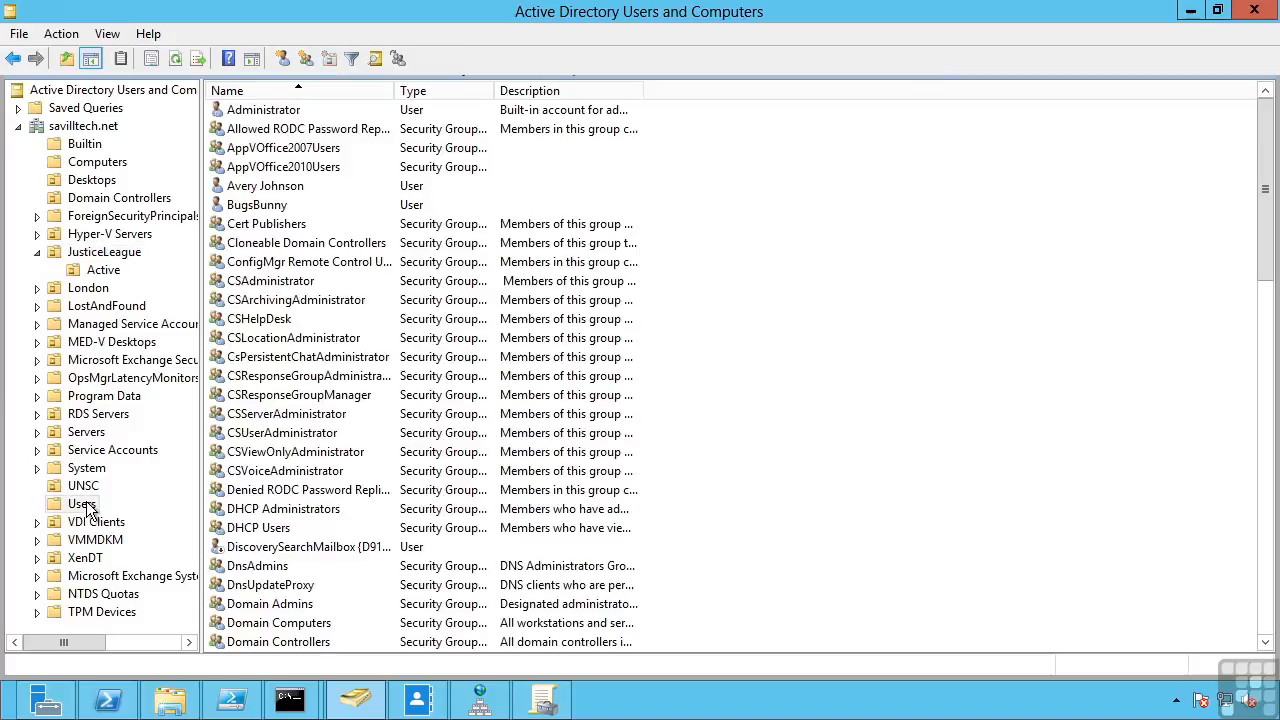
click(279, 112)
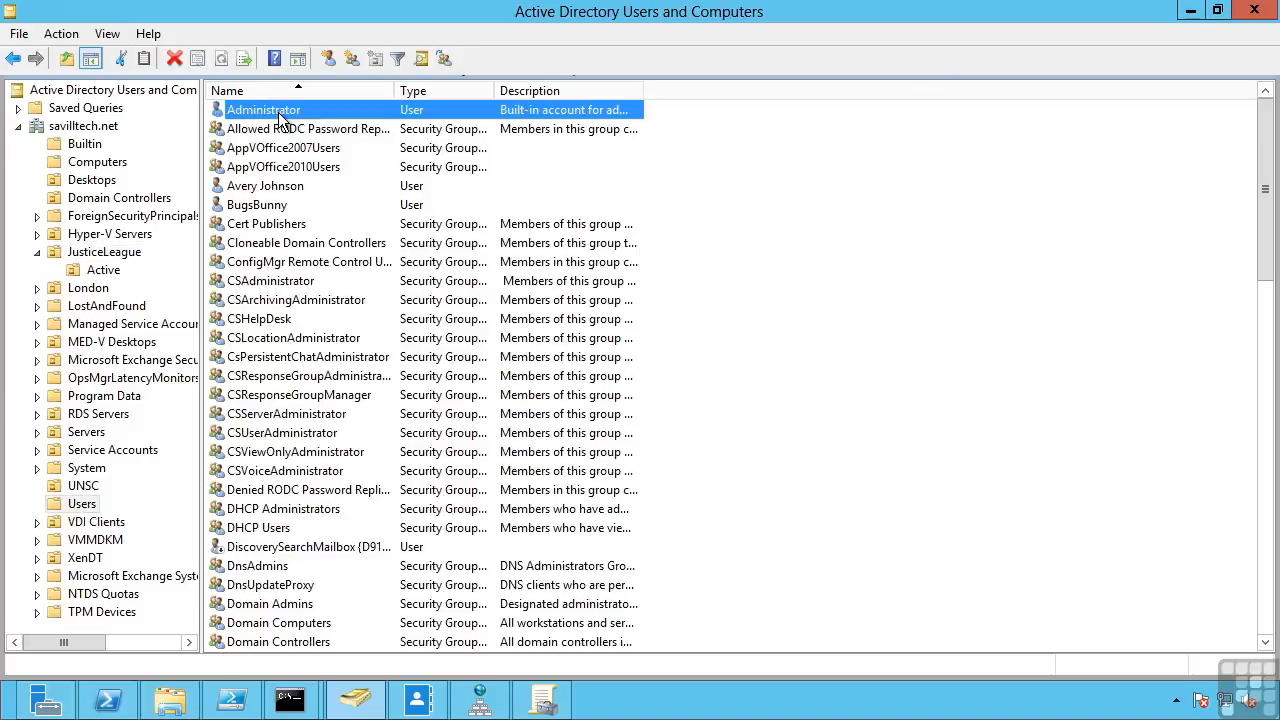
scroll(302, 497, down, 6)
click(257, 530)
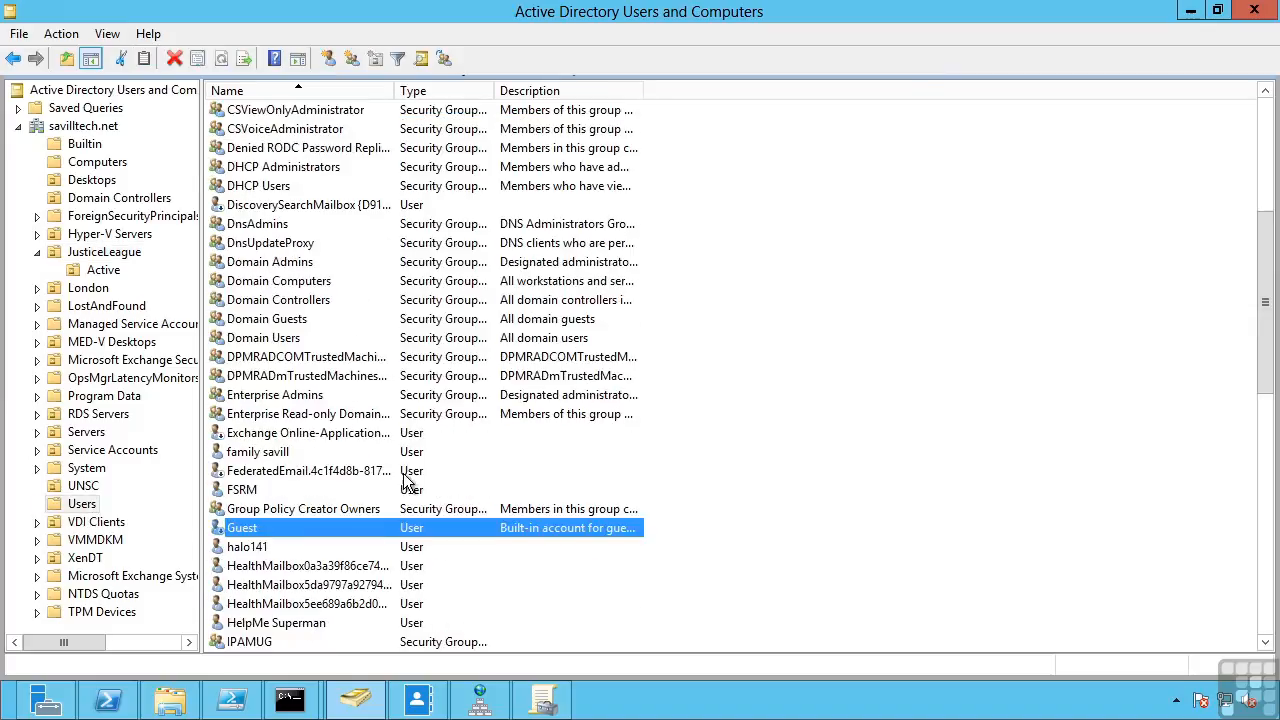
scroll(391, 470, down, 4)
scroll(391, 472, down, 2)
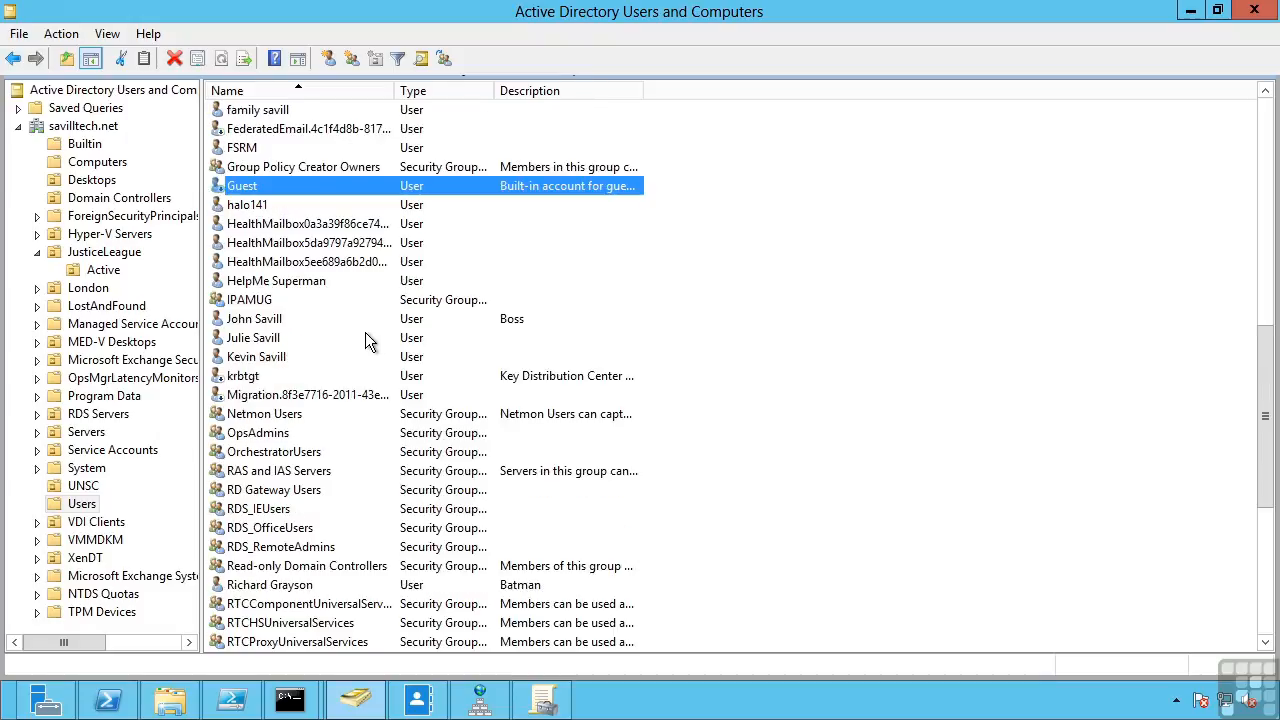
click(422, 396)
scroll(420, 420, up, 9)
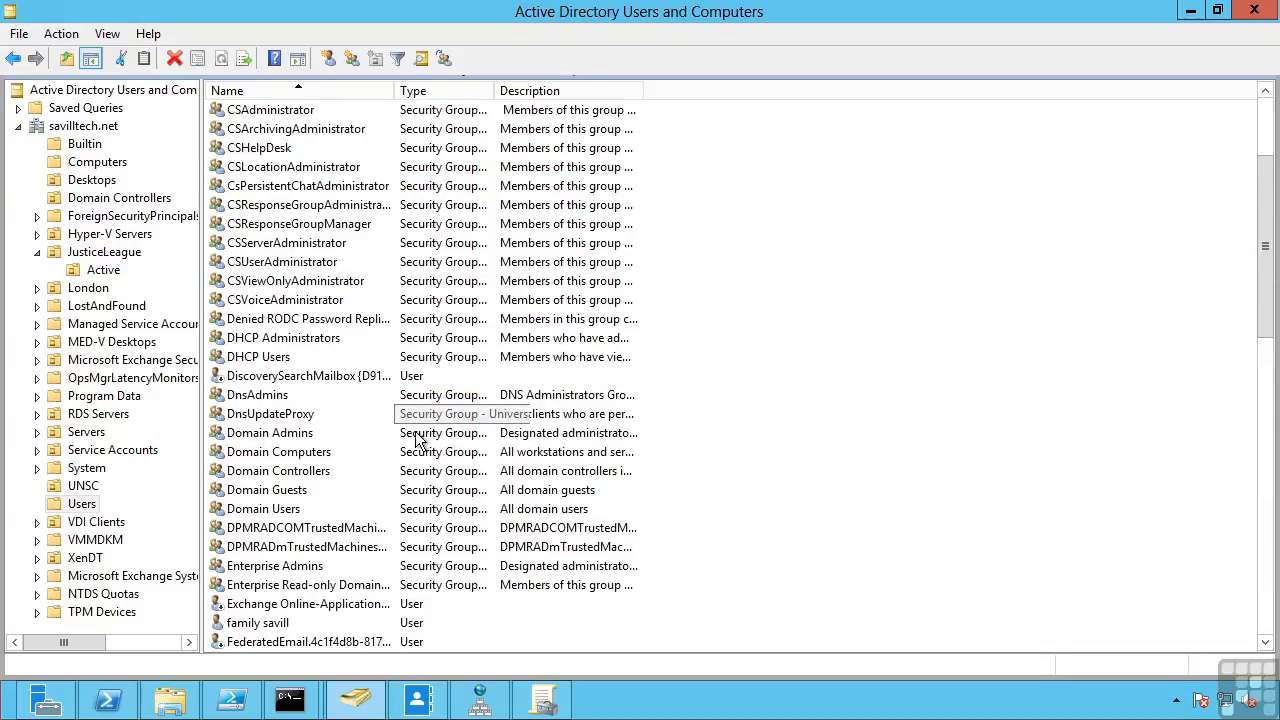
click(315, 433)
scroll(312, 438, up, 3)
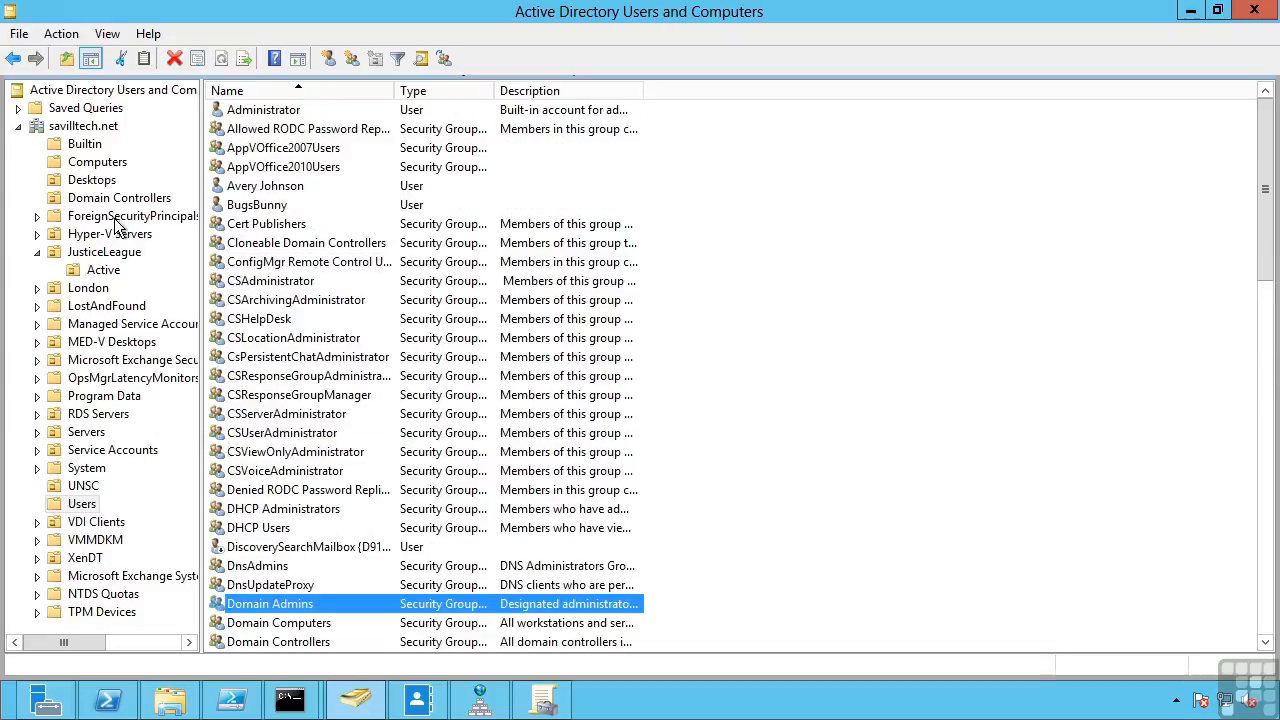
click(84, 148)
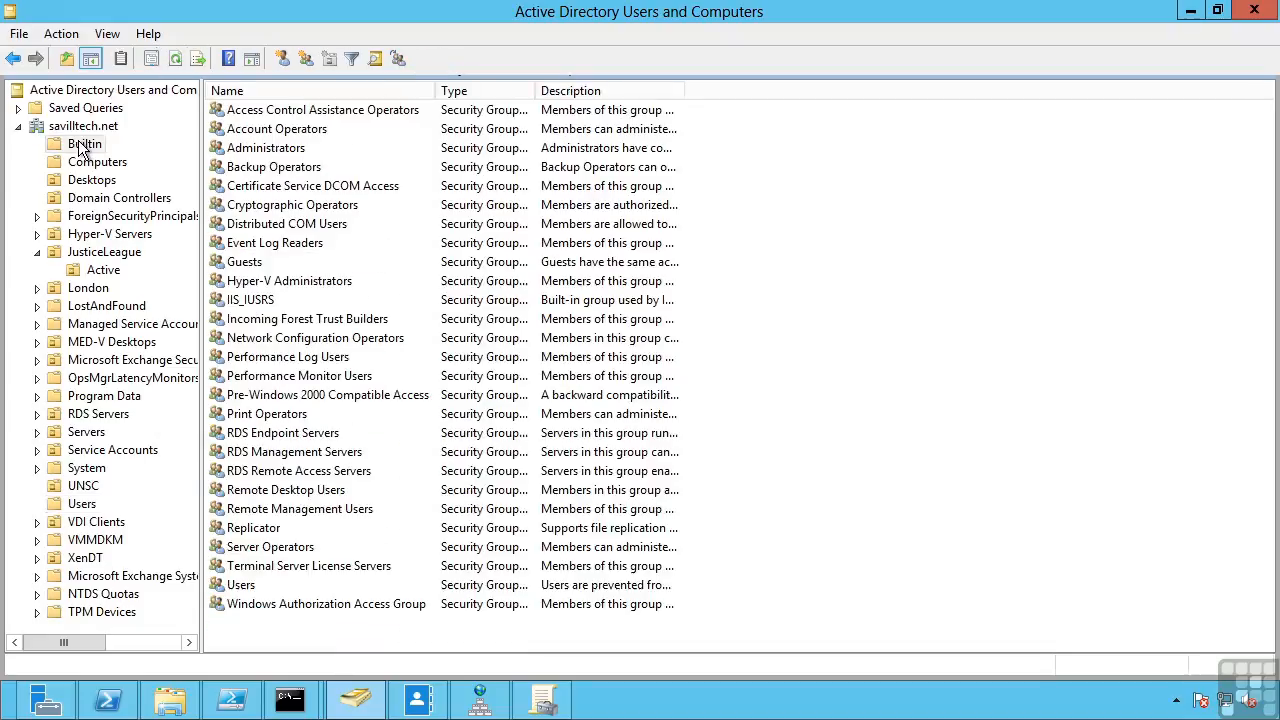
- Inspect the Backup Operators and Print Operators groups, then return to JusticeLeague
click(293, 172)
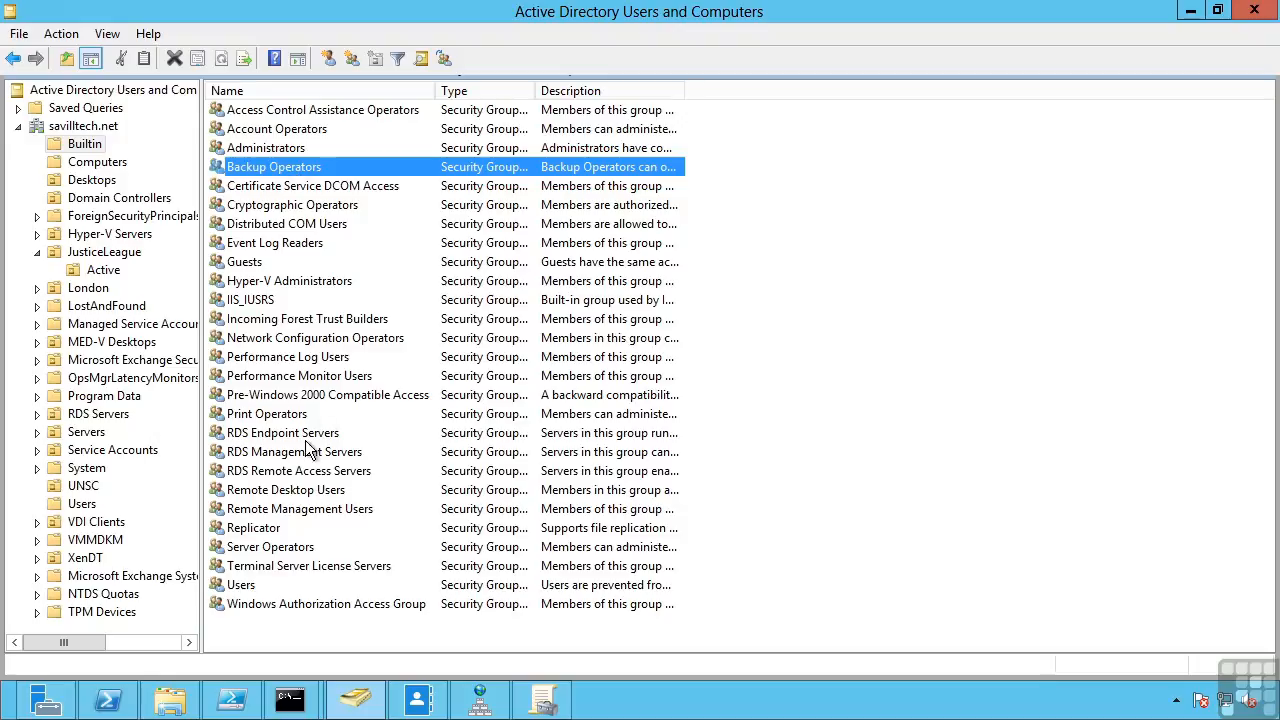
click(290, 414)
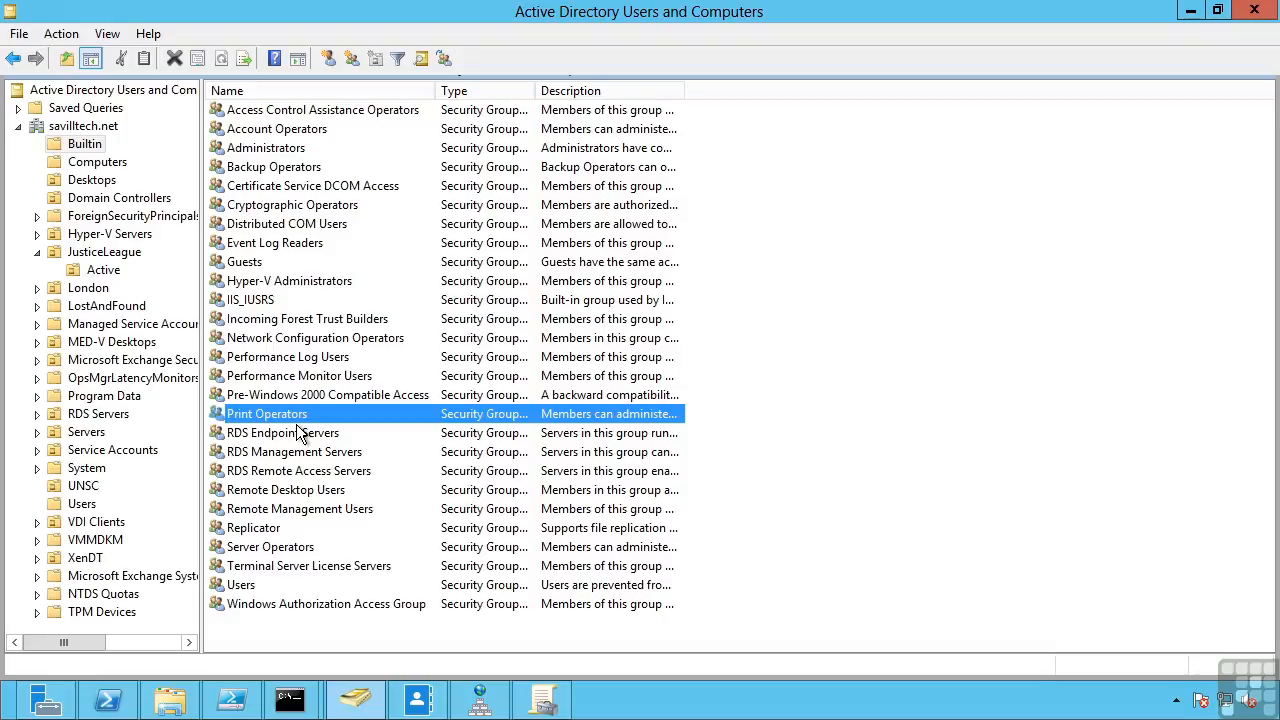
click(285, 168)
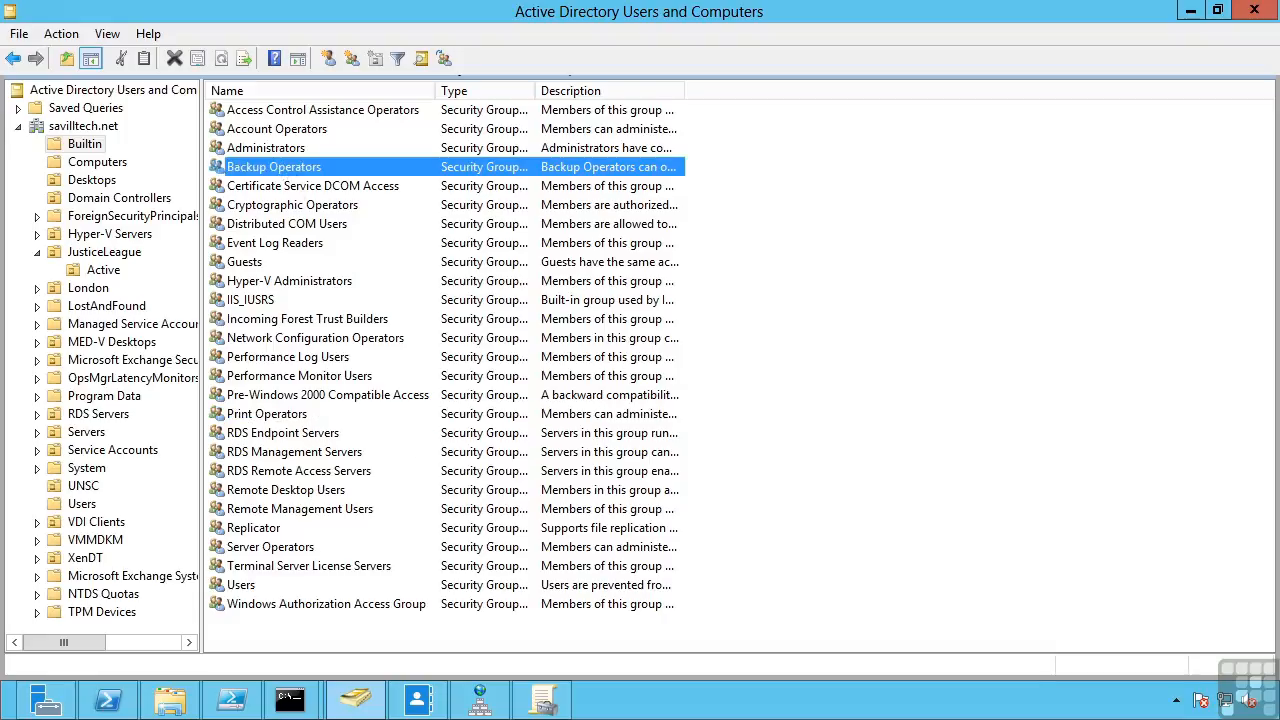
click(92, 252)
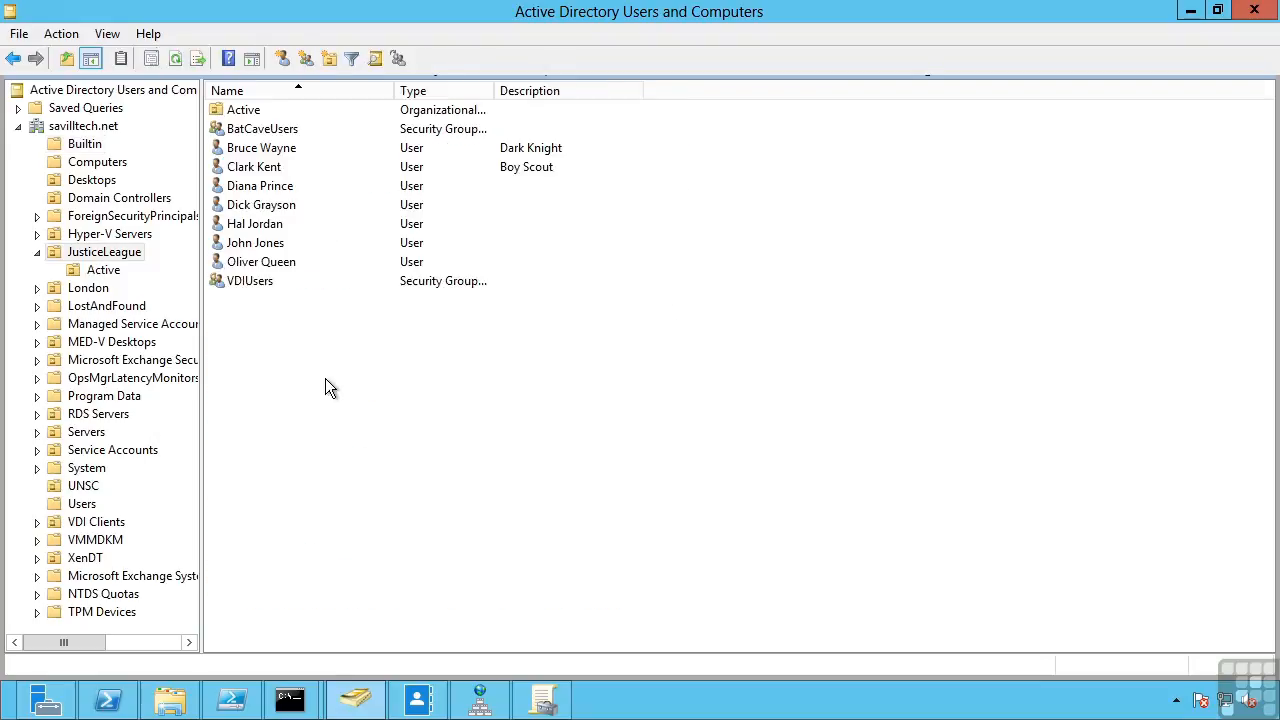
- Open a New Object - Group form in JusticeLeague and set its type to Distribution
right_click(322, 382)
mouse_move(366, 465)
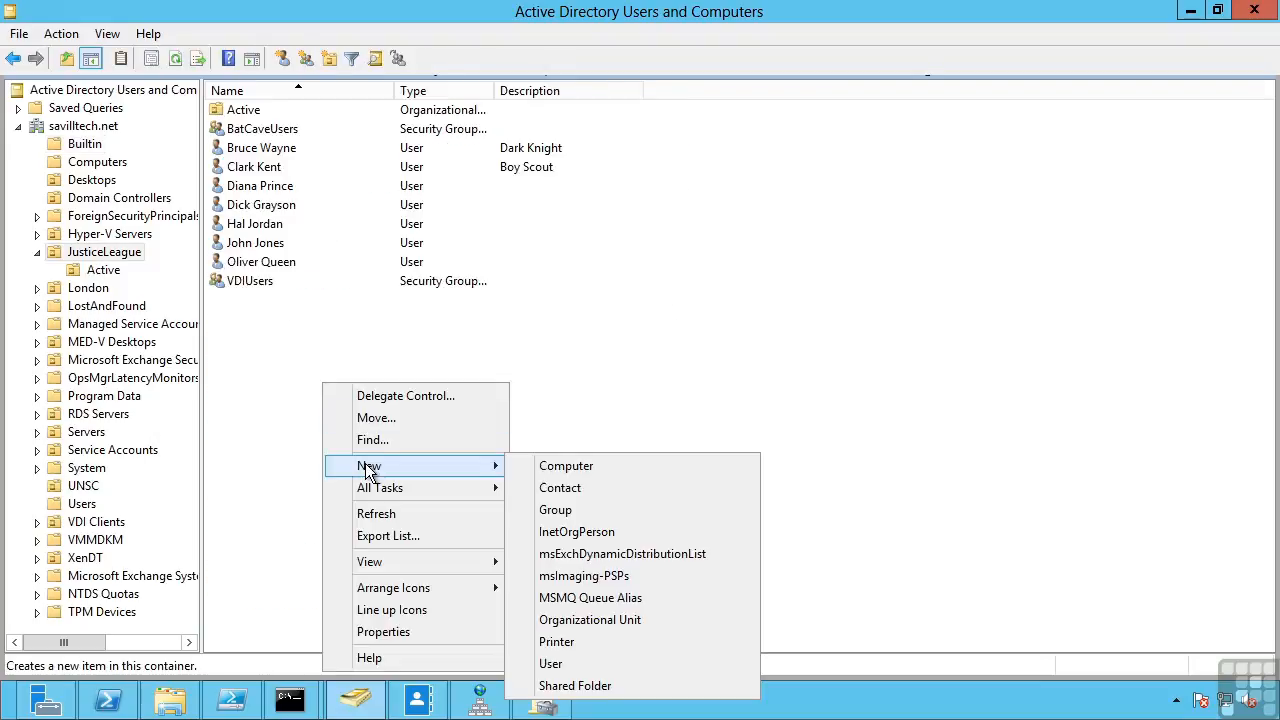
click(555, 510)
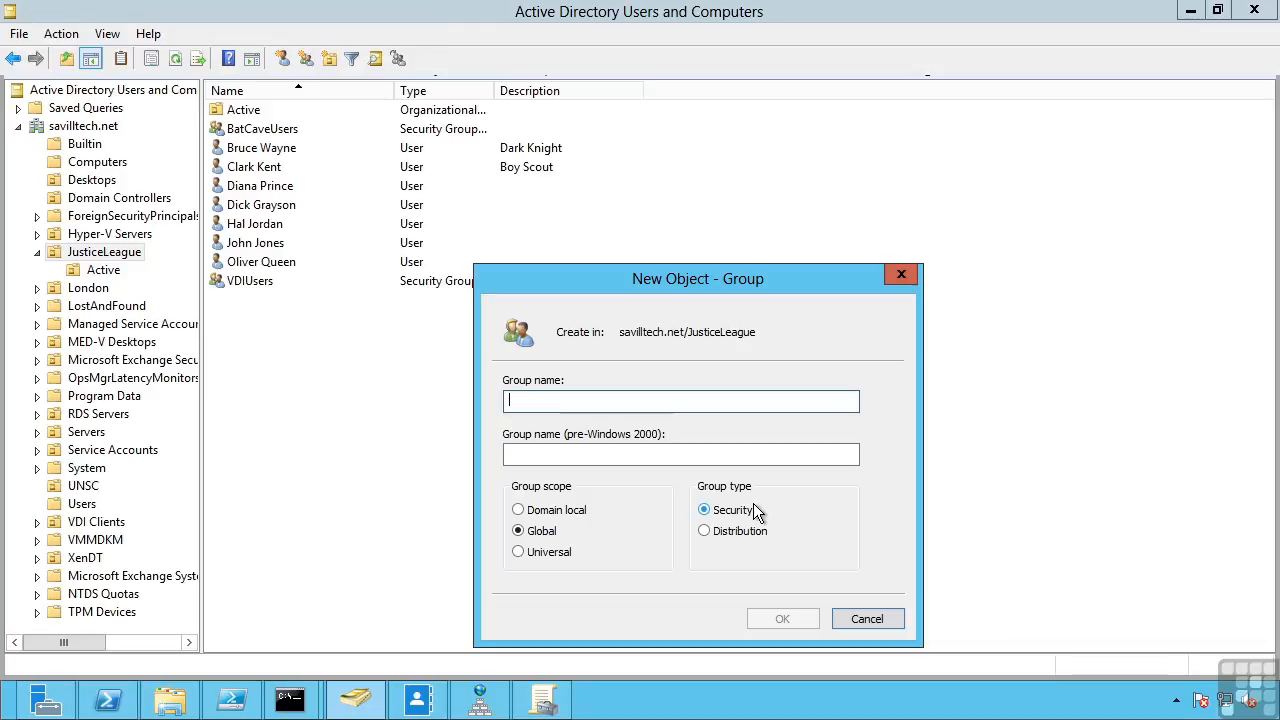
click(704, 531)
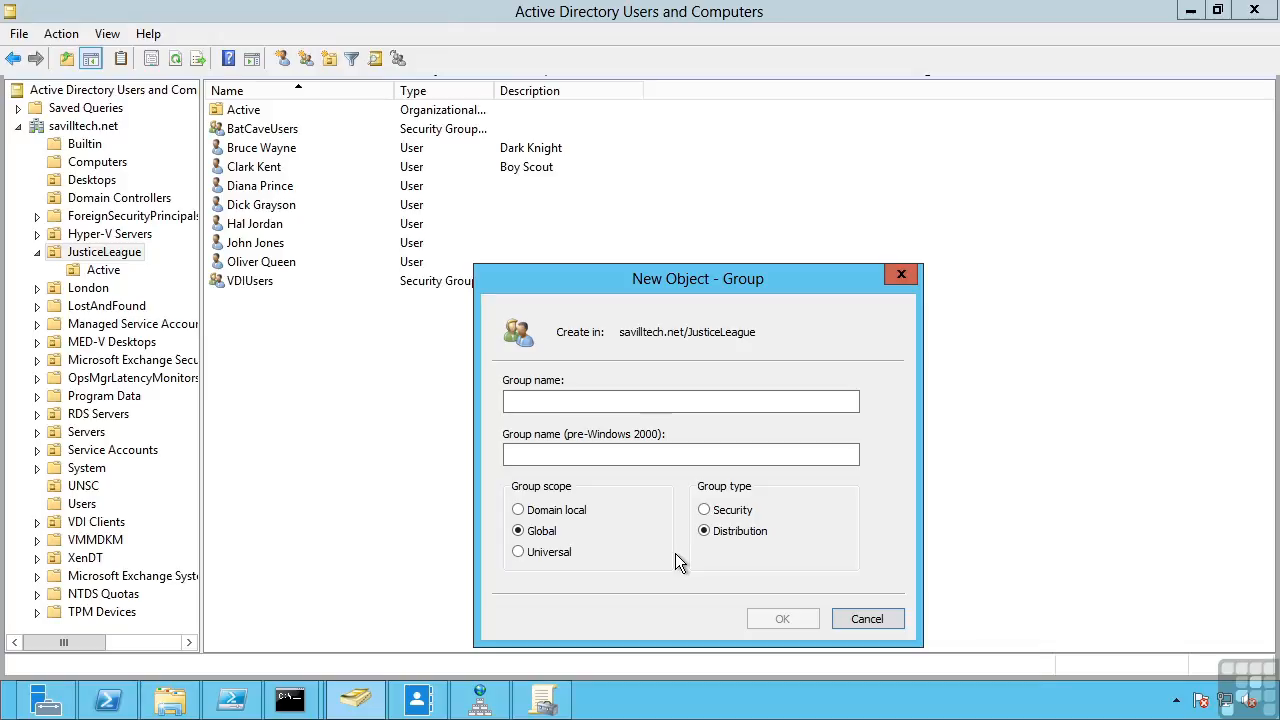
- Cancel the new group form and switch to the Users container
click(867, 618)
click(86, 505)
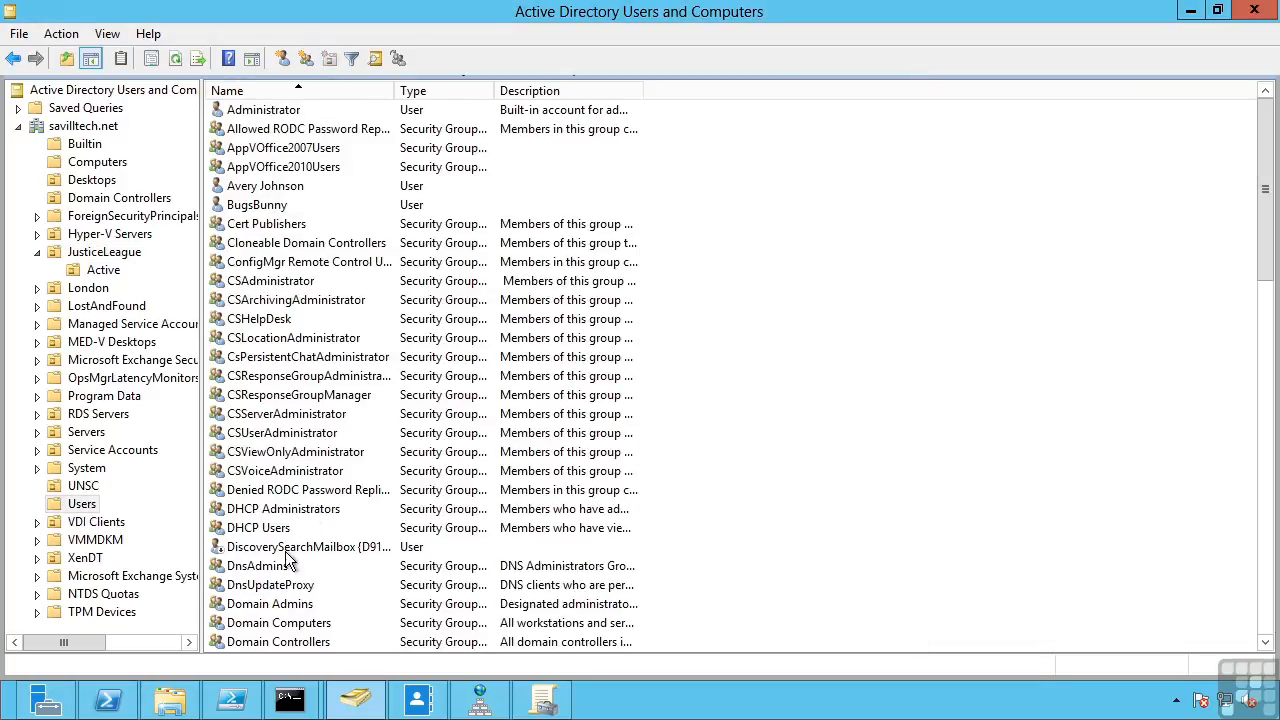
click(272, 566)
scroll(290, 555, down, 3)
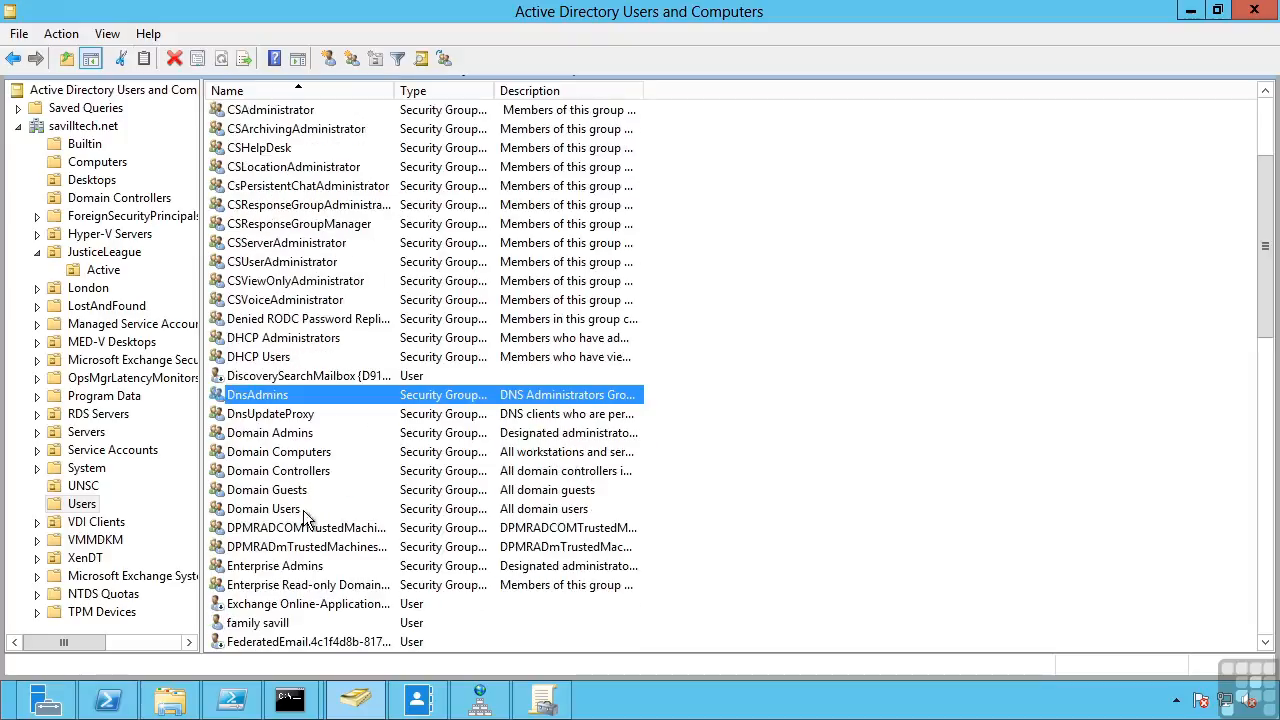
double_click(296, 434)
click(597, 128)
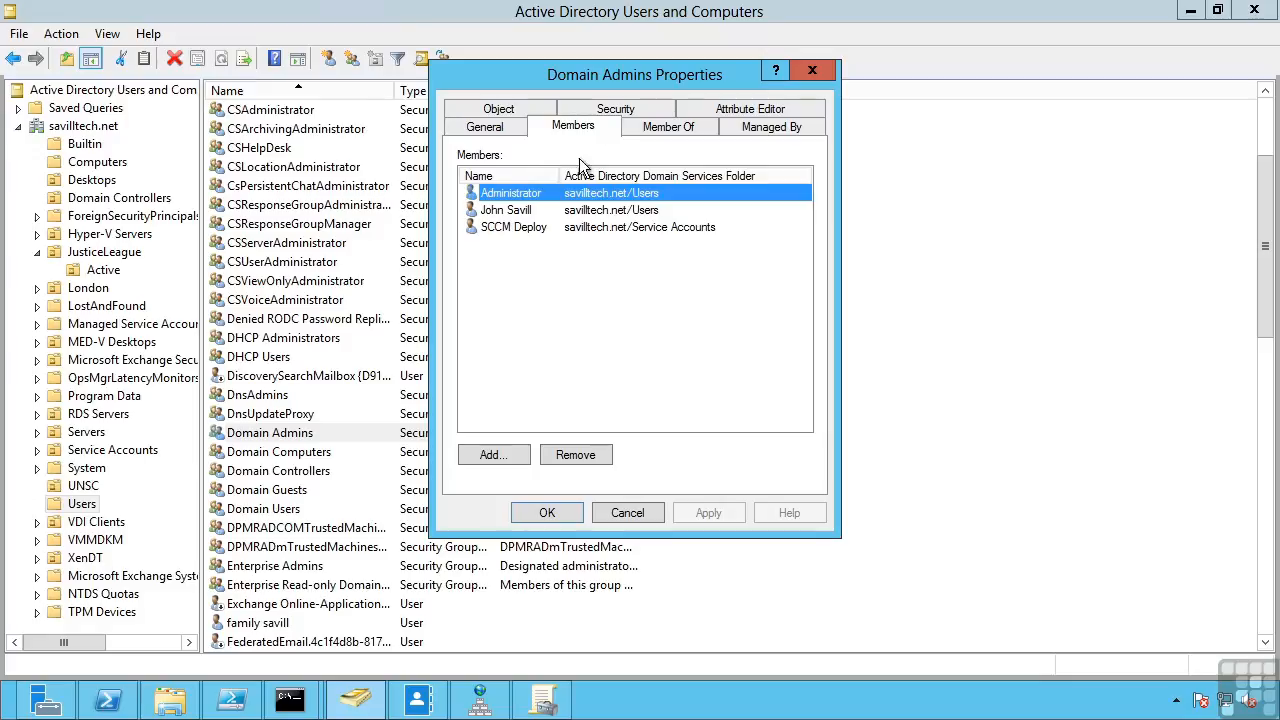
click(628, 513)
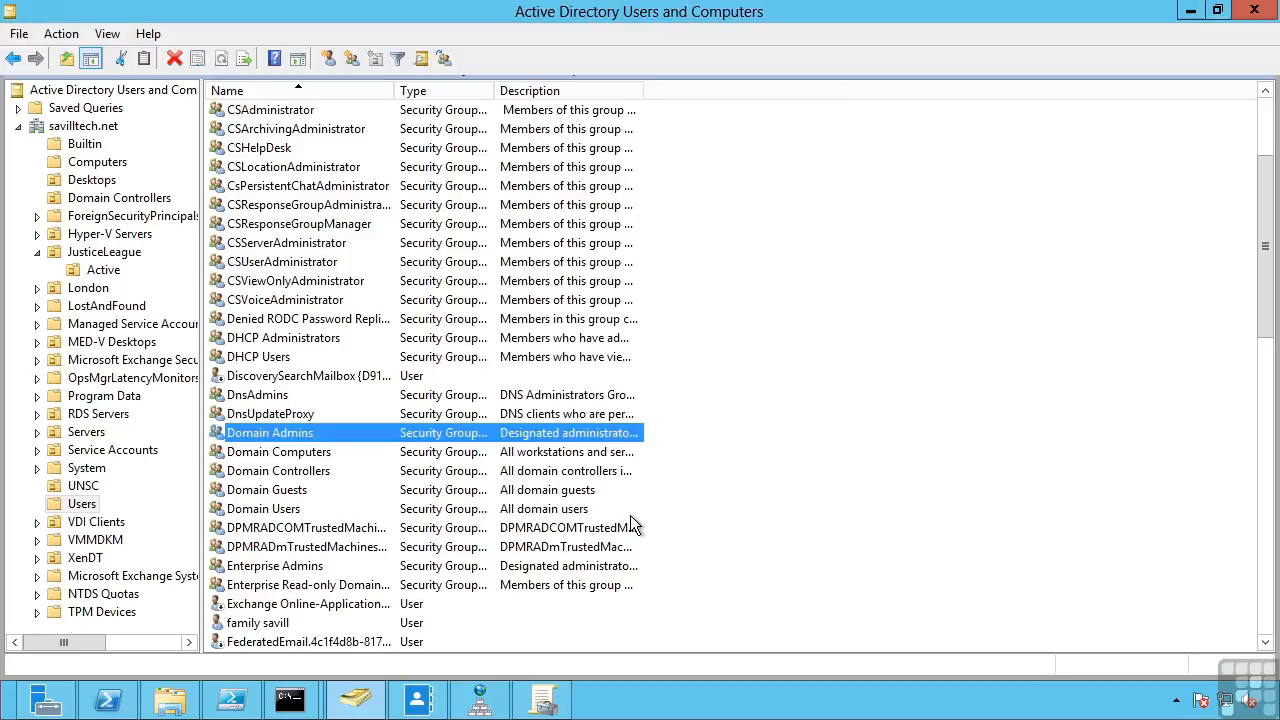
double_click(281, 569)
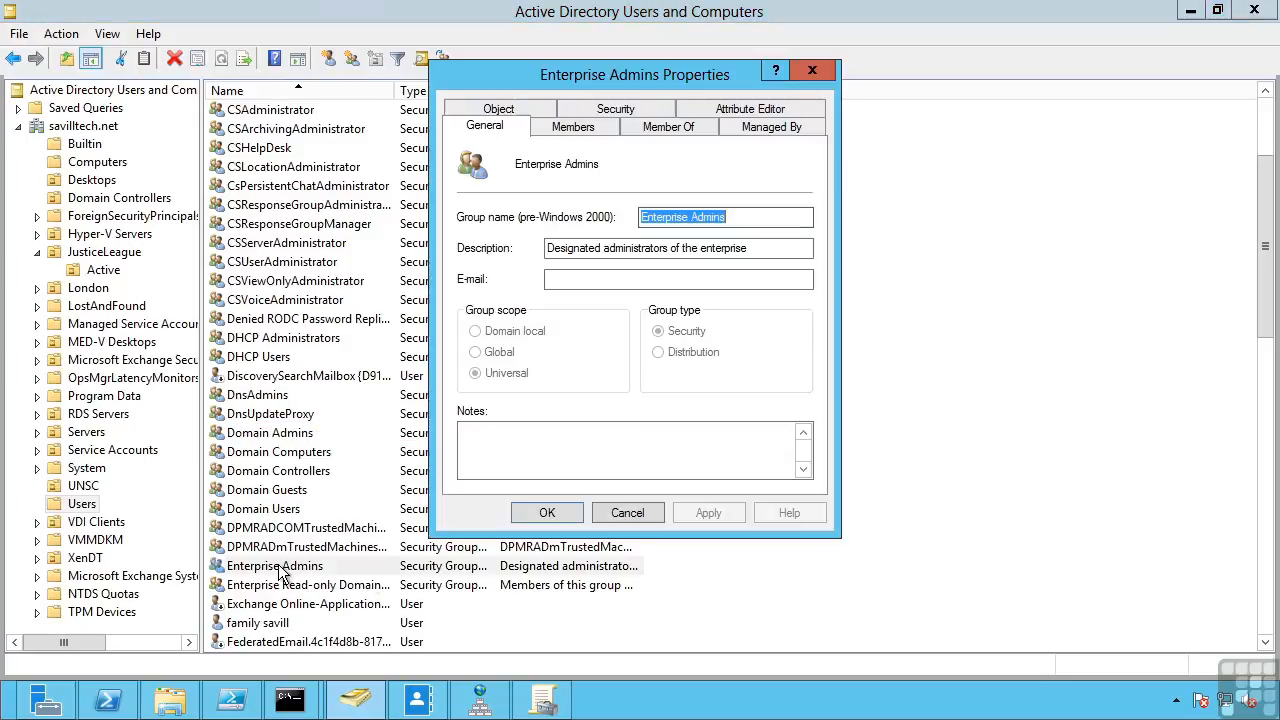
click(580, 130)
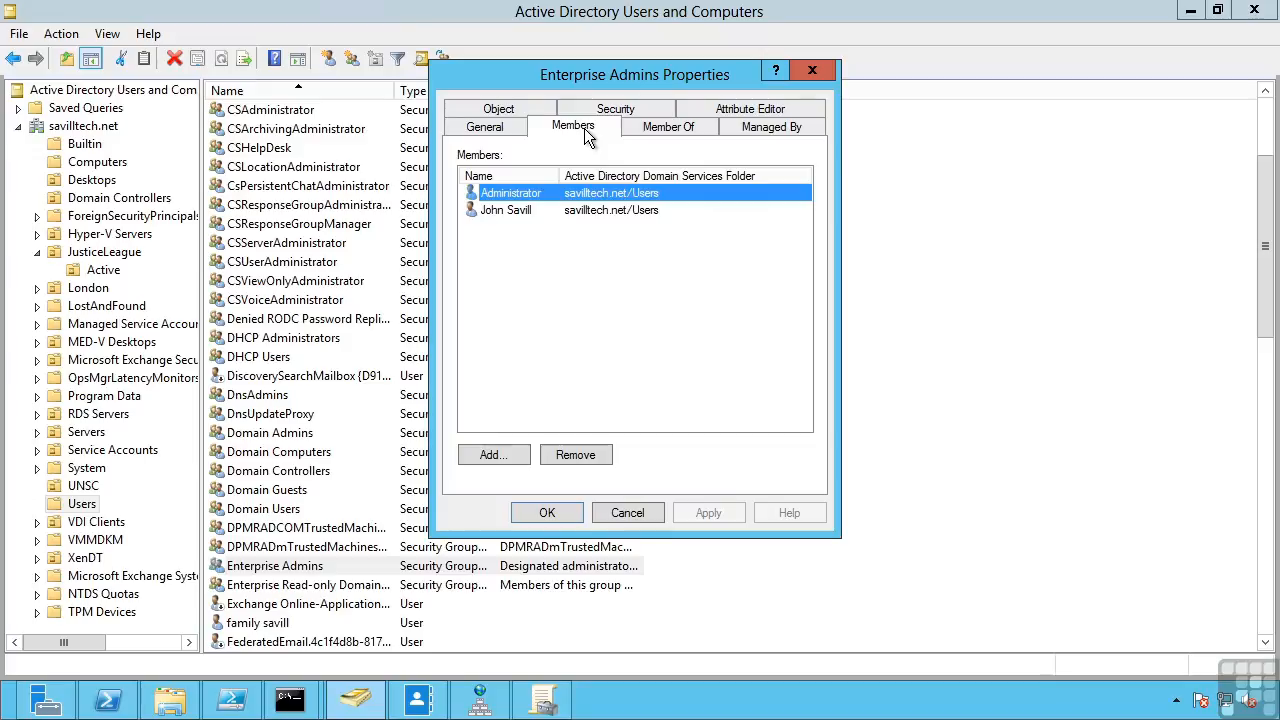
click(629, 515)
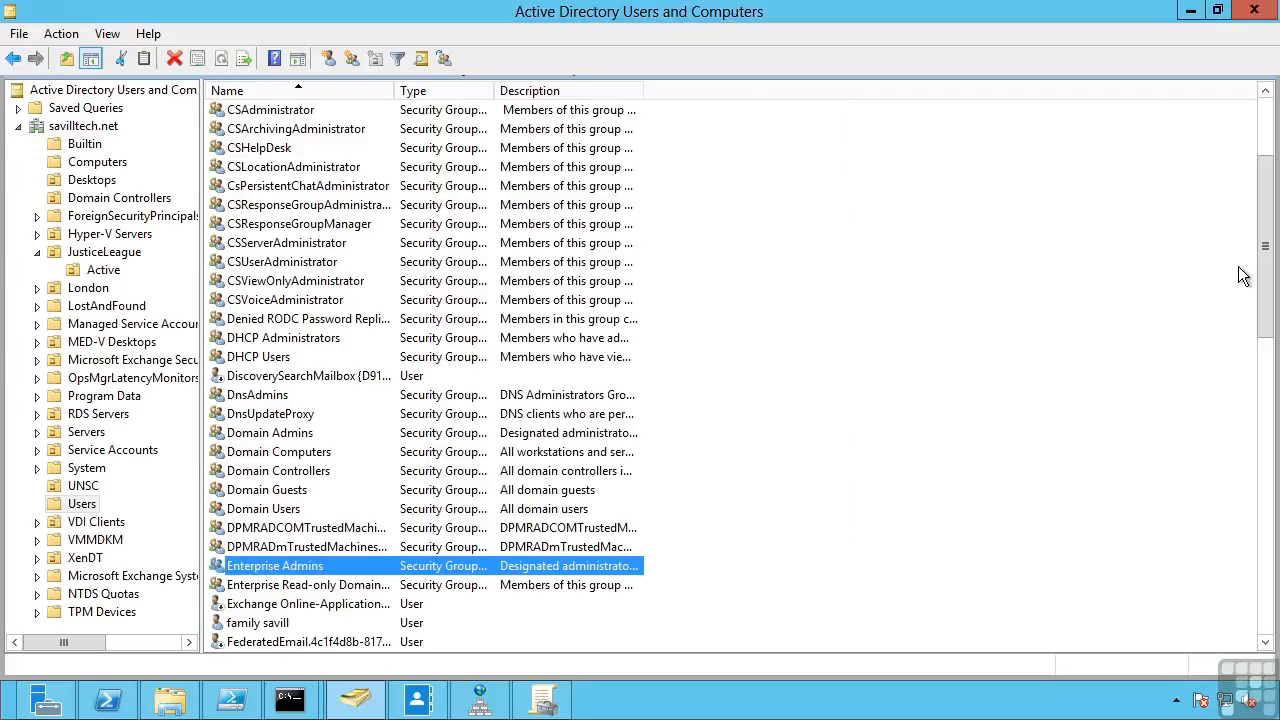
drag(1261, 283, 1263, 530)
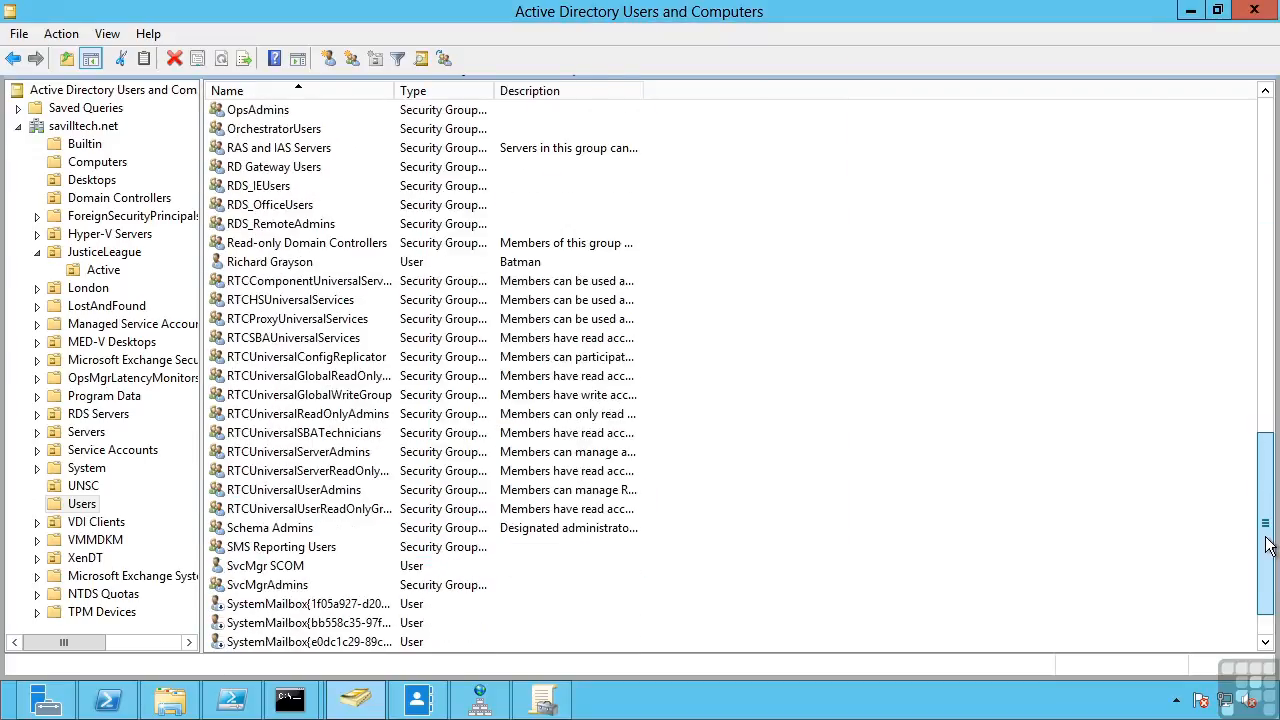
double_click(262, 528)
click(574, 126)
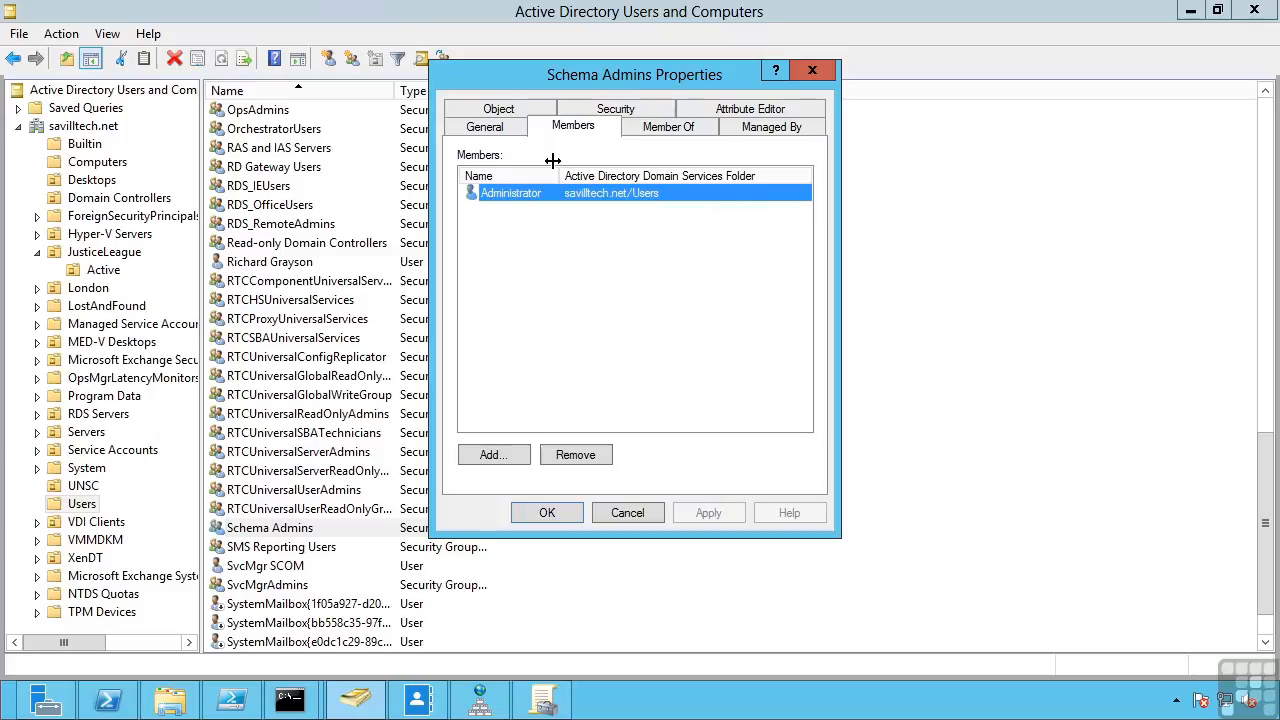
click(635, 512)
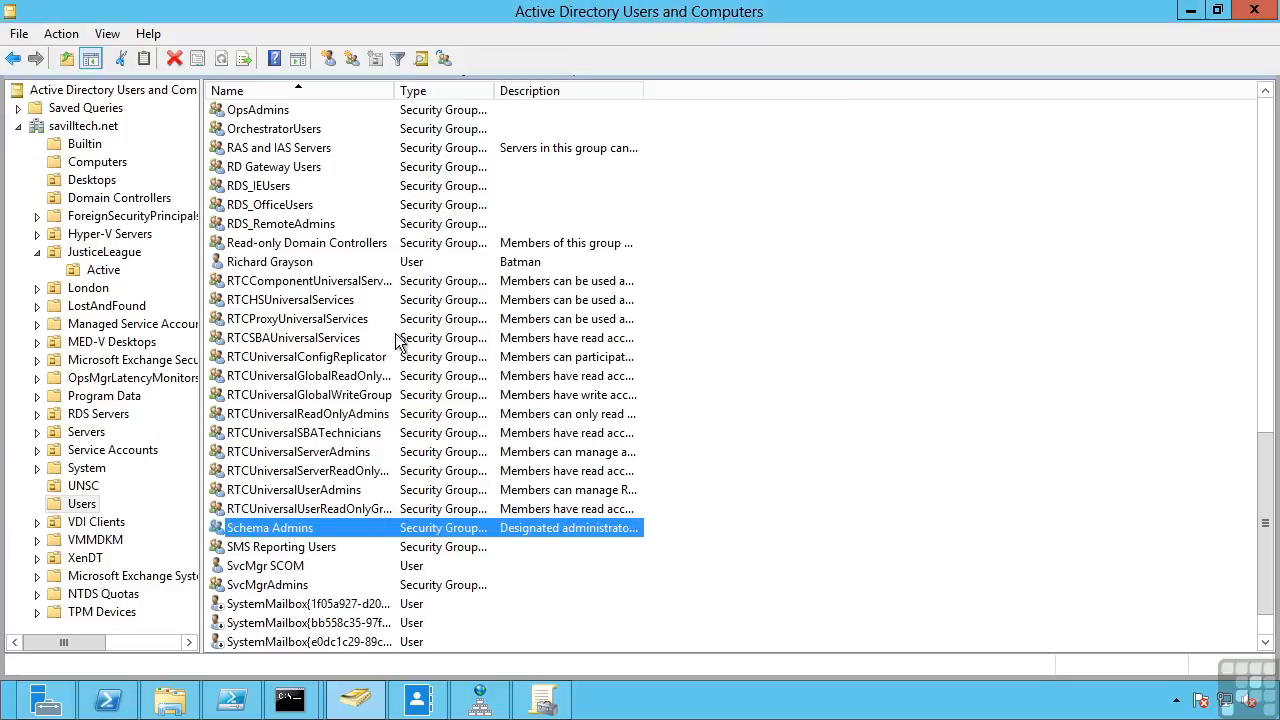
- Widen the Description column to read Builtin groups like Server Operators, then list Computers
click(80, 145)
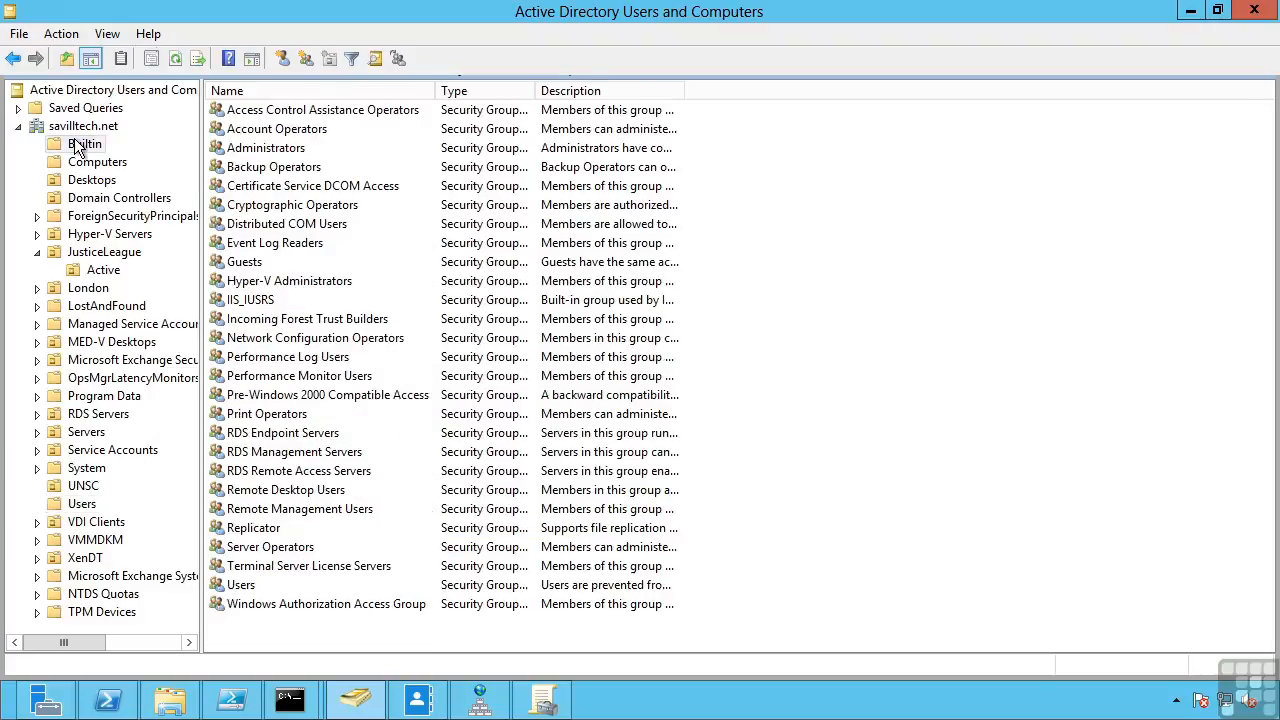
click(268, 549)
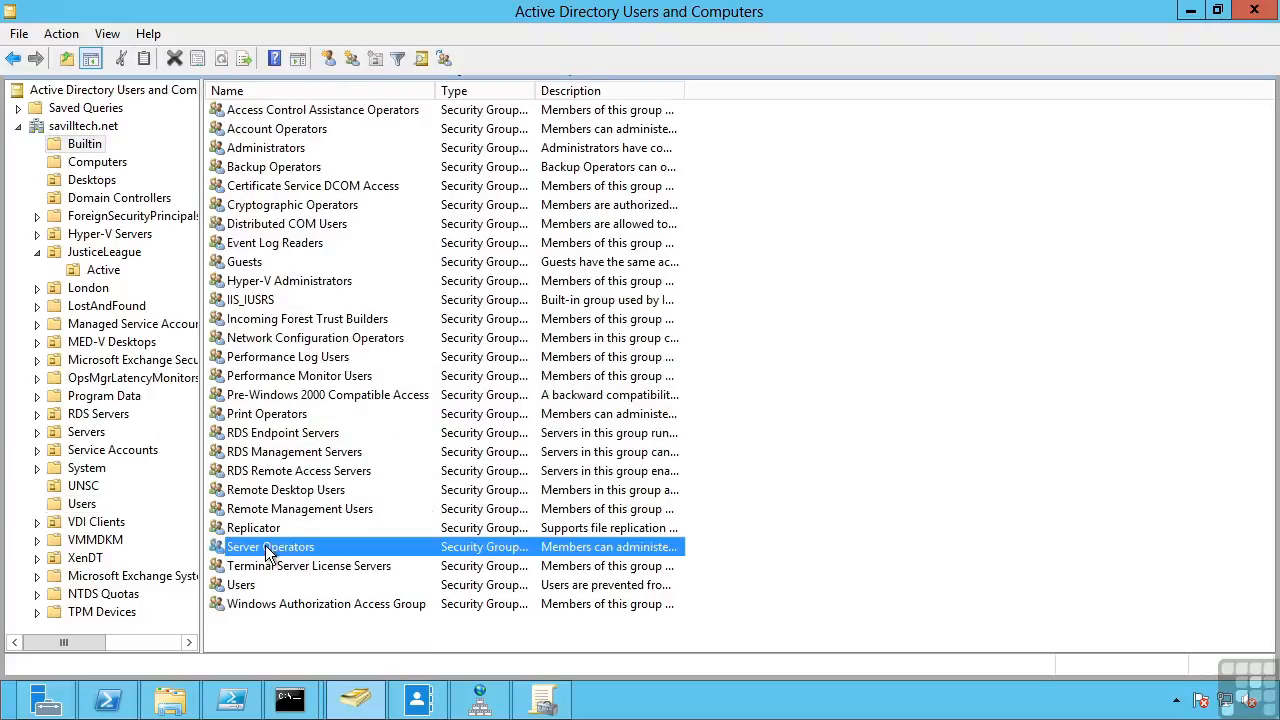
drag(683, 88, 1038, 84)
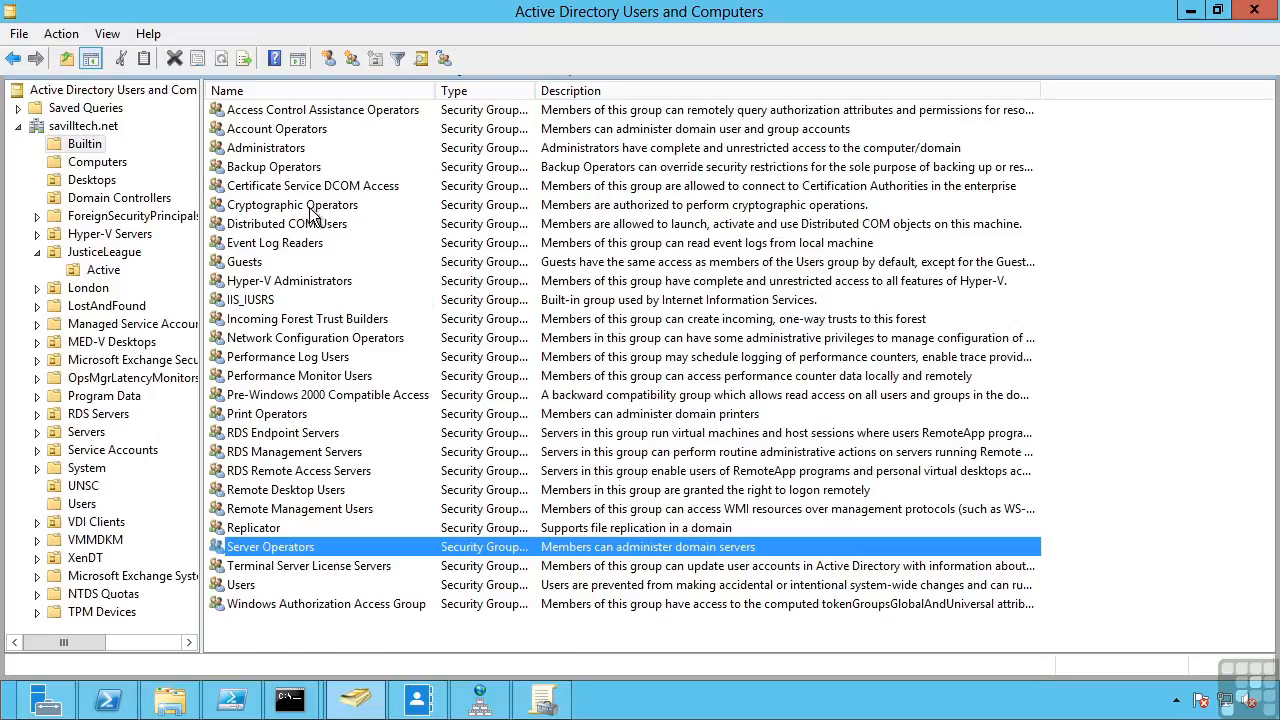
click(100, 163)
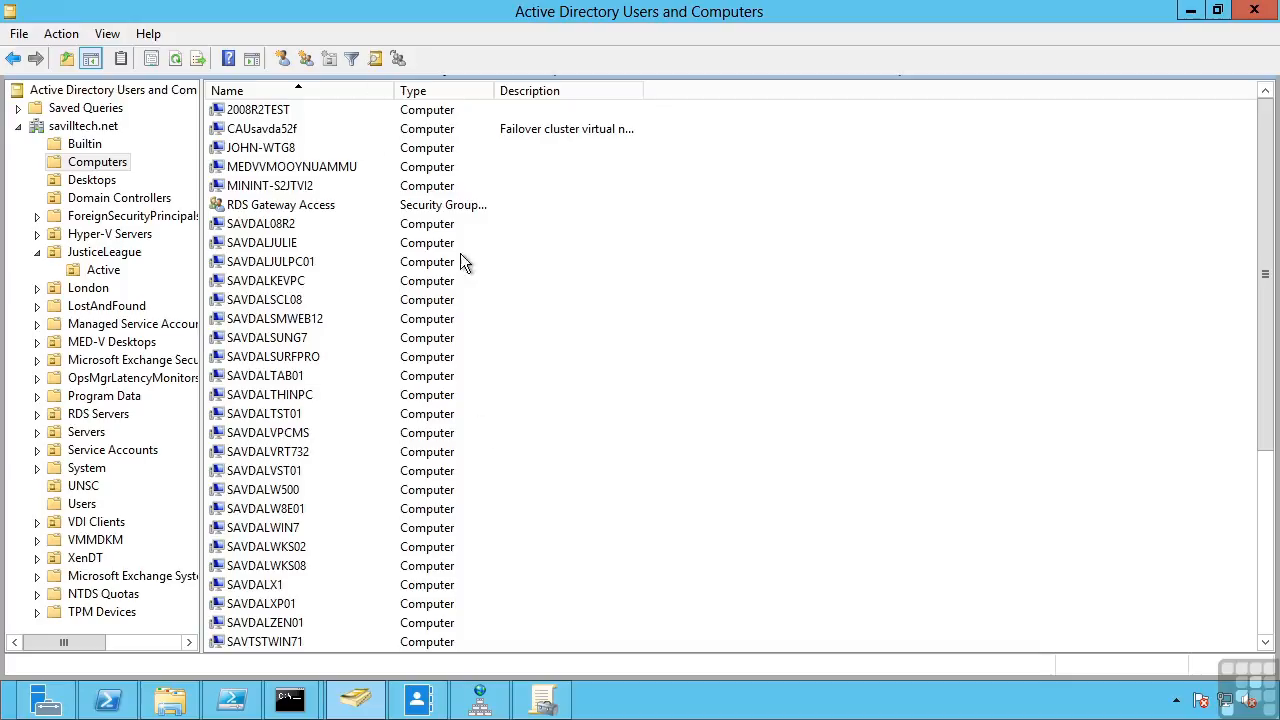
- Run redircmp /? in the Command Prompt to show its usage
click(289, 698)
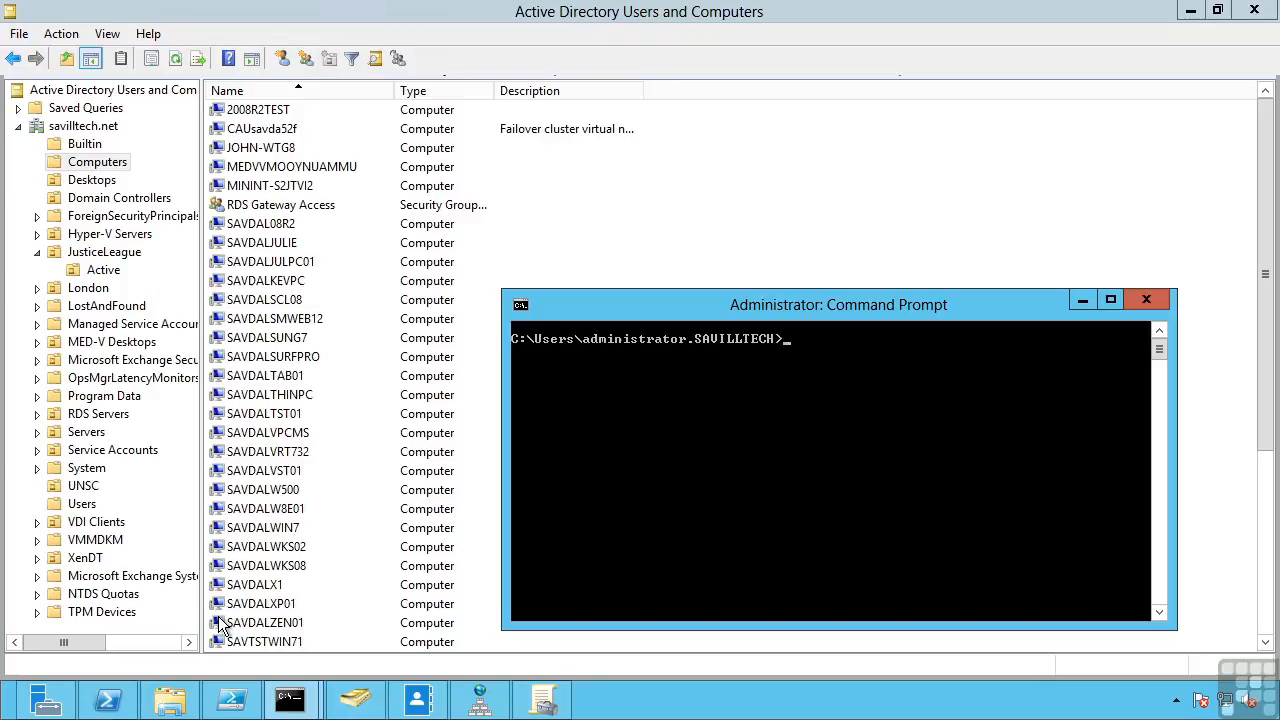
text(redircmp /?)
key(Return)
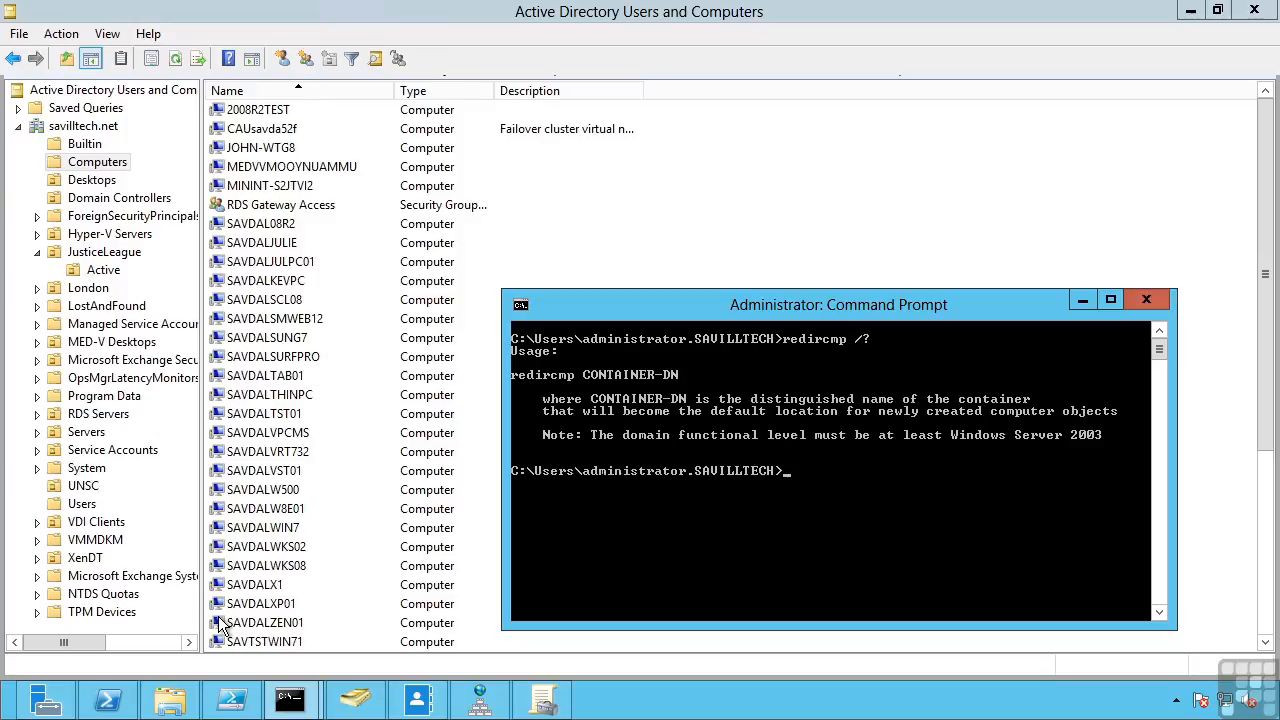
- Edit the recalled command to run redirusr /? instead
key(Up)
key(BackSpace)
key(BackSpace)
key(BackSpace)
text(usr)
key(Return)
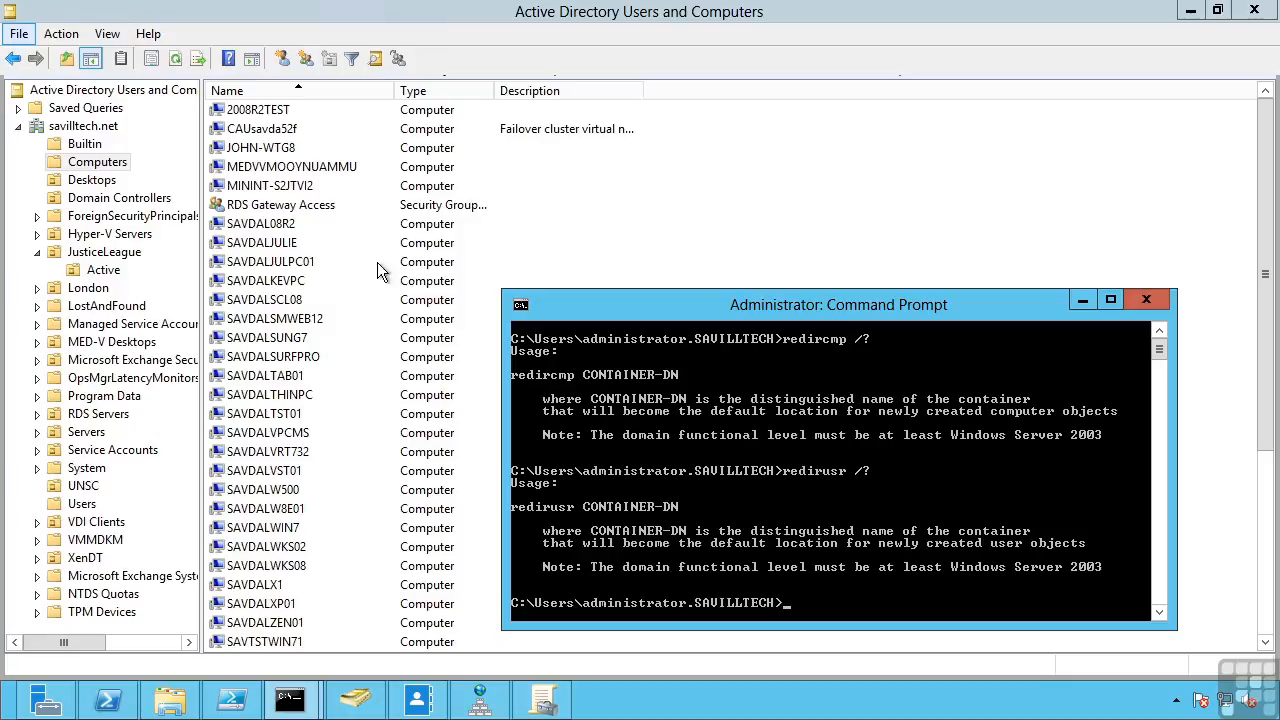
- View SAVDALKEVPC's account actions, then start and discard a dsmod computer -reset command
right_click(297, 280)
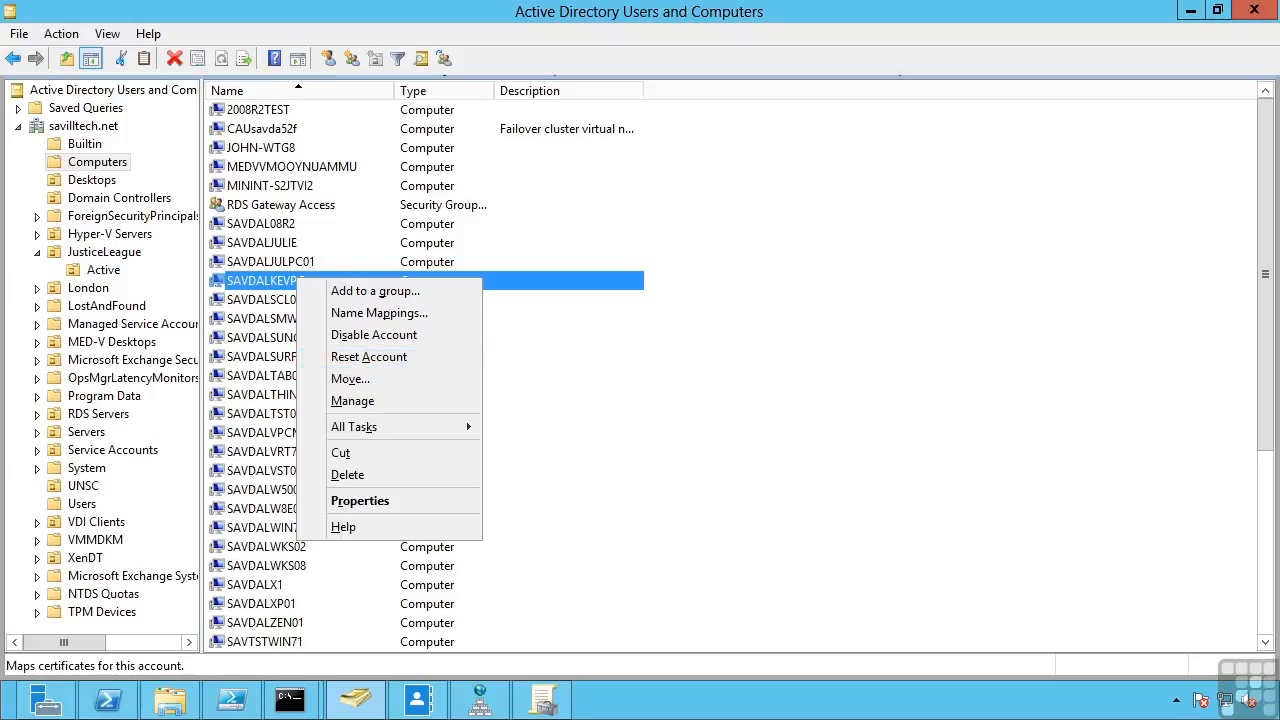
click(289, 699)
click(239, 639)
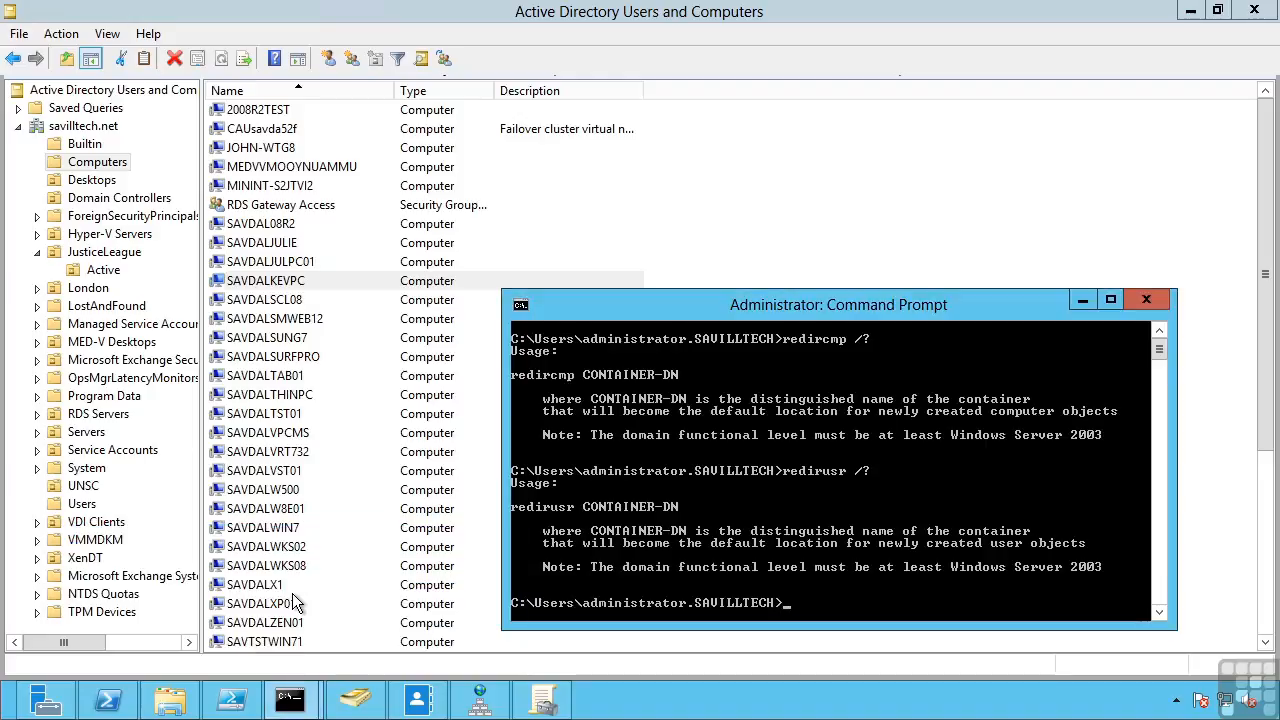
text(dsmod computer  -reset)
key(Escape)
- Run netdom reset savdaltst01 /domain savilltech.net, which fails, then minimize the command window
text(netdom reset savdaltst01)
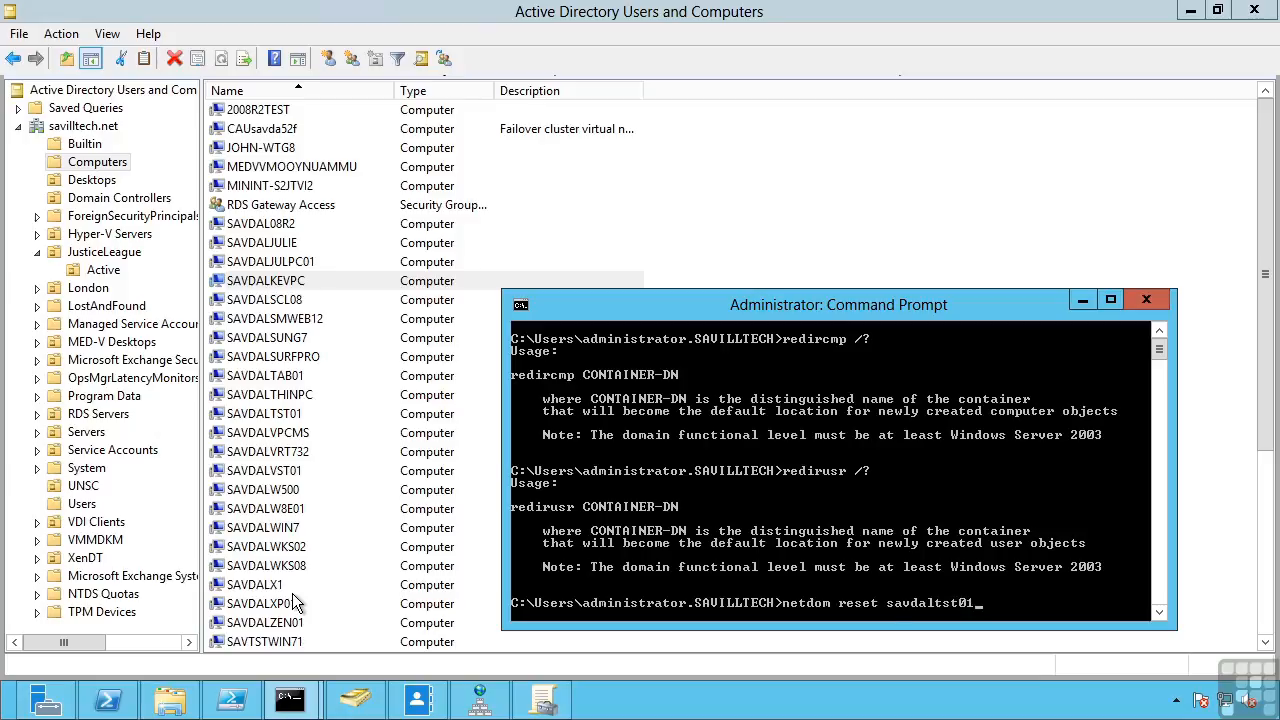
text( /domain savilltech.net)
key(Return)
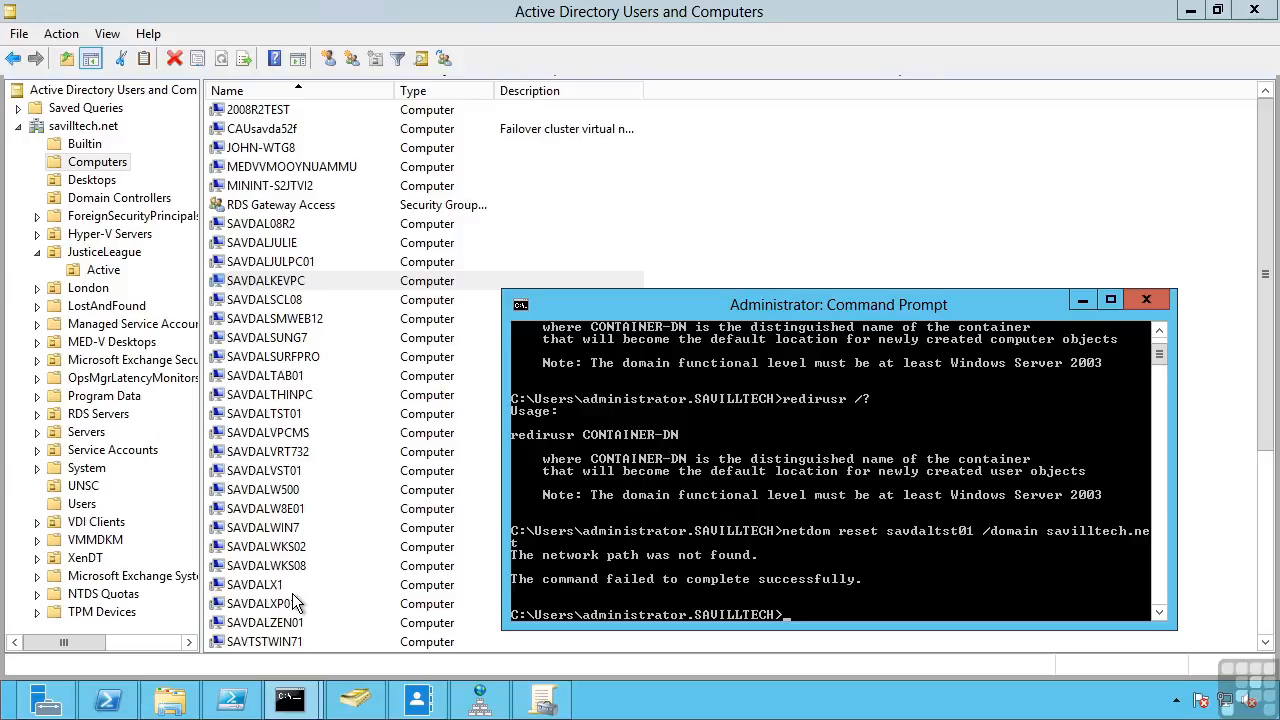
click(1082, 300)
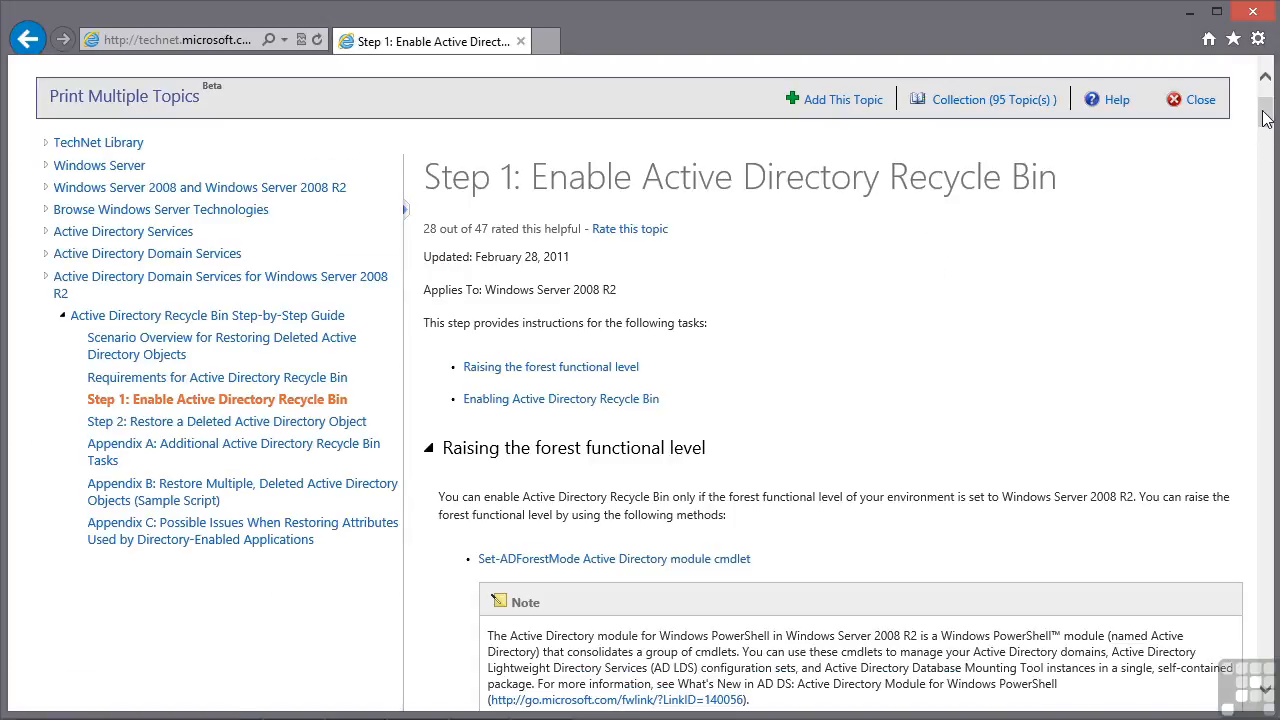
- Scroll the TechNet article and select the Enable-ADOptionalFeature example command, then minimize the browser
drag(1266, 118, 1265, 222)
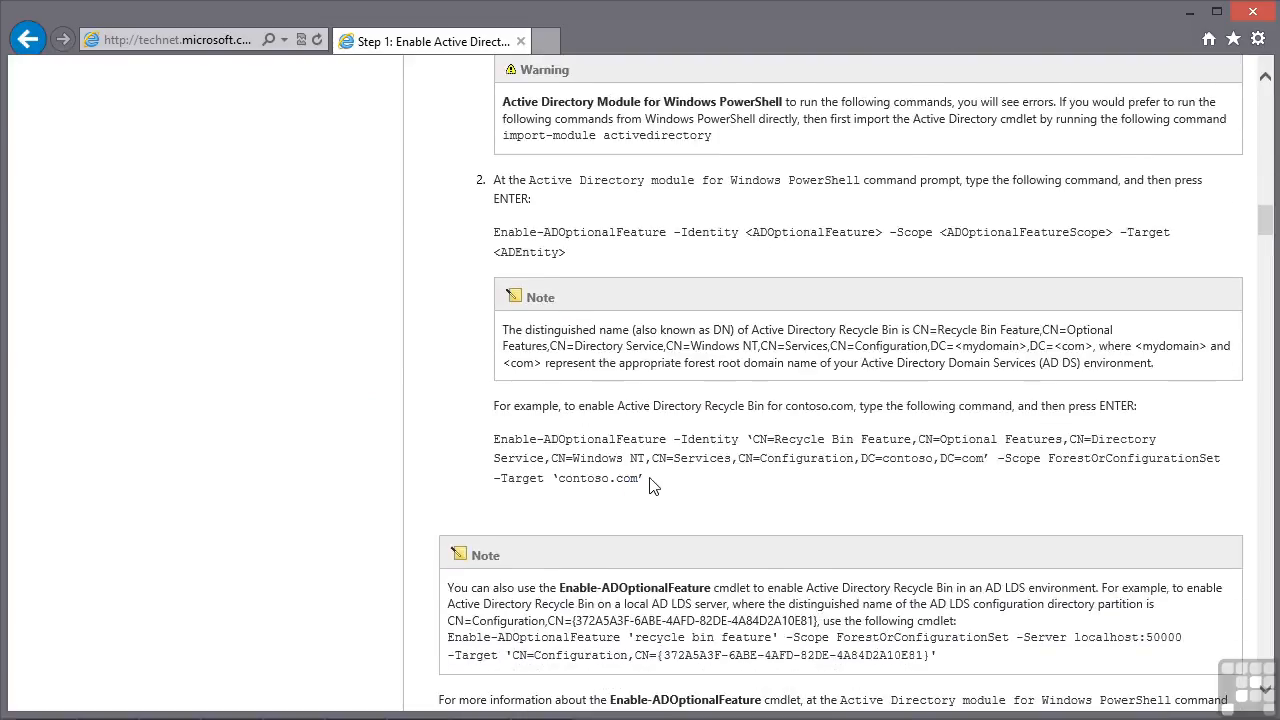
drag(648, 480, 499, 443)
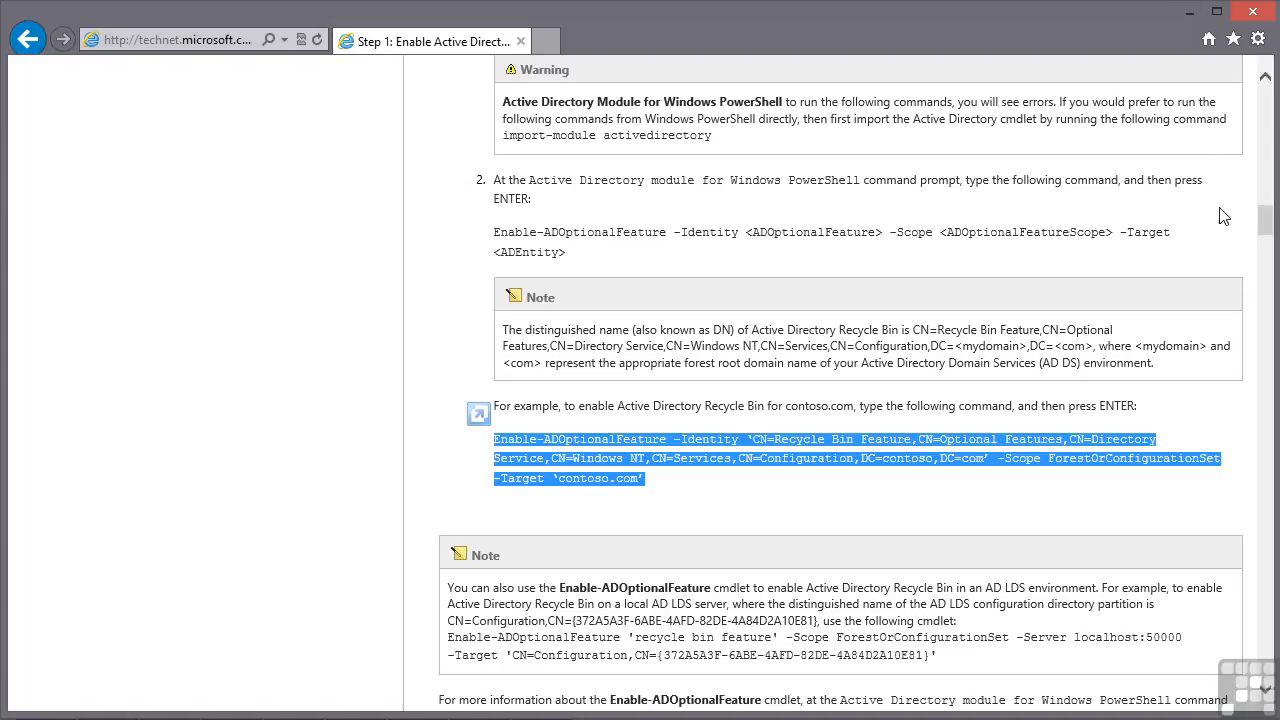
click(1190, 20)
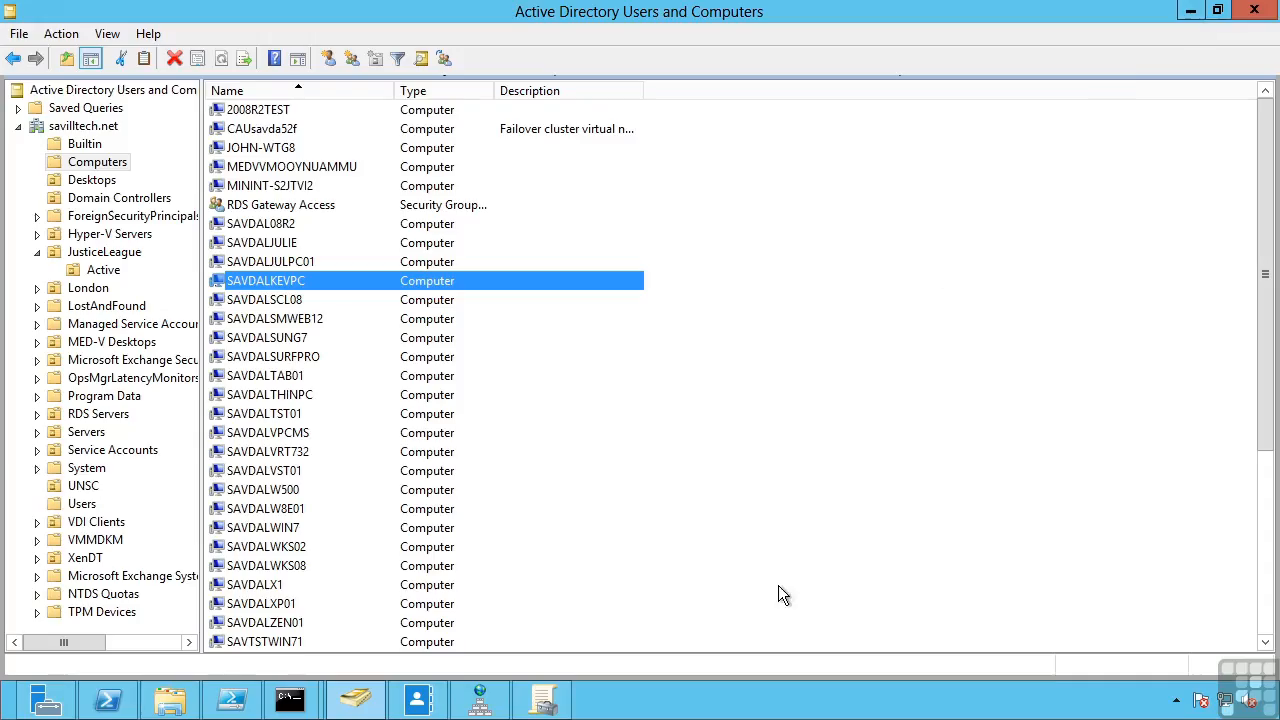
- In ADAC, open JusticeLeague and delete its last user account, confirming with Yes
click(418, 703)
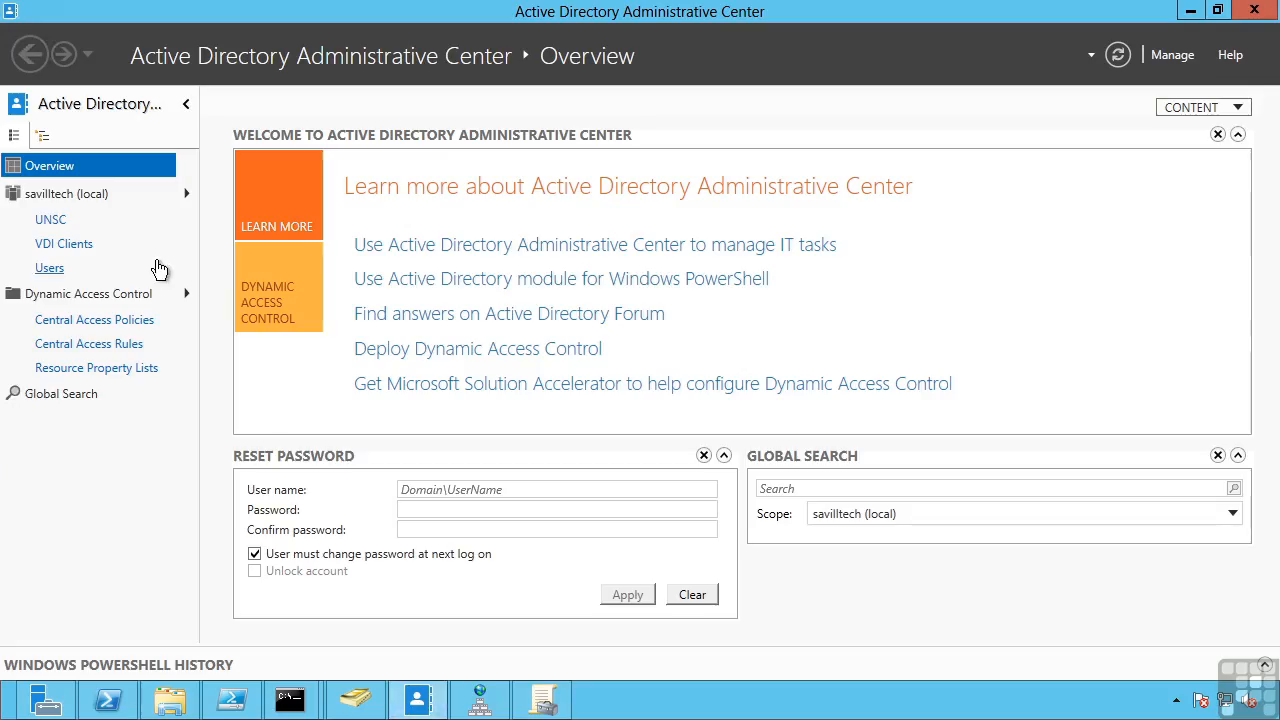
click(186, 194)
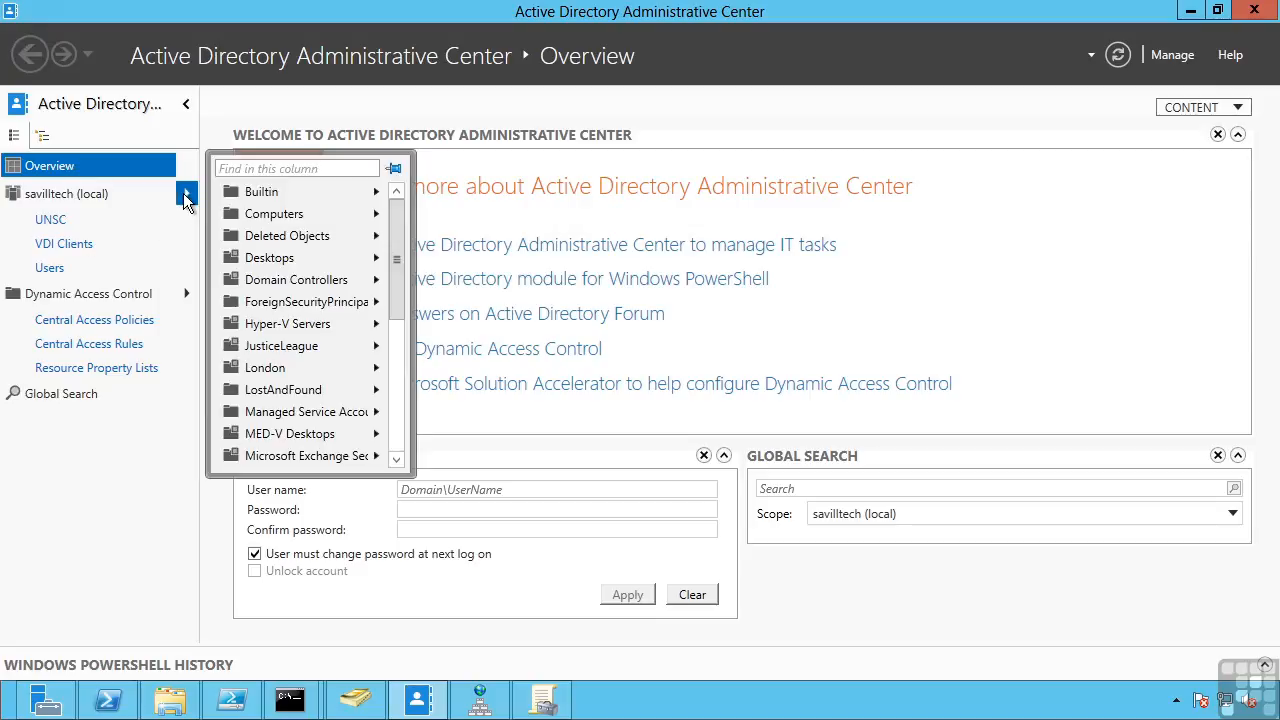
click(275, 350)
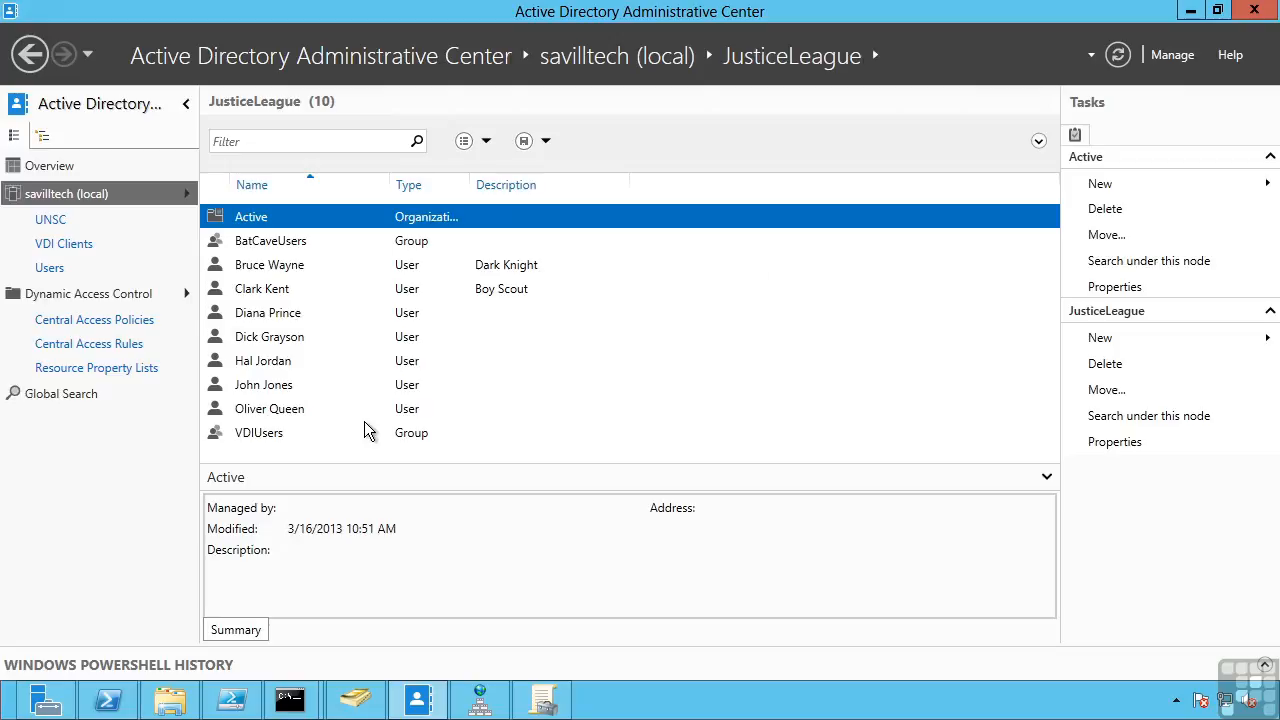
right_click(287, 411)
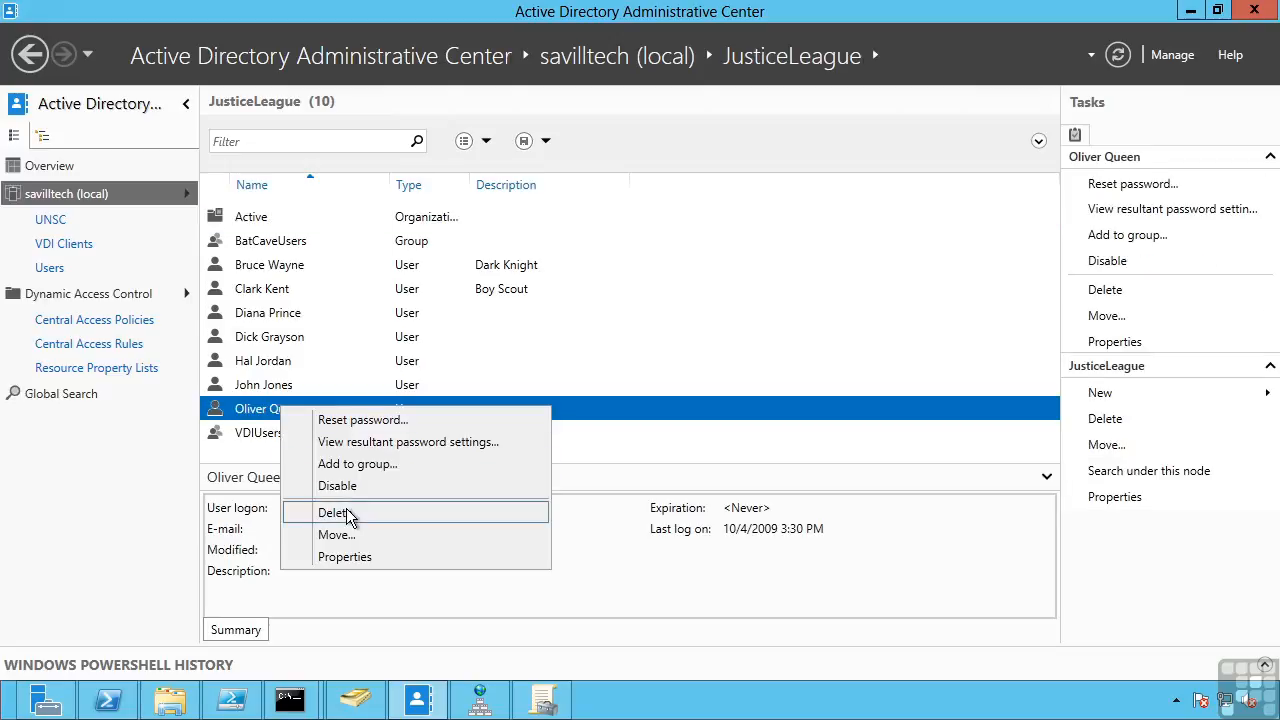
click(347, 507)
click(688, 420)
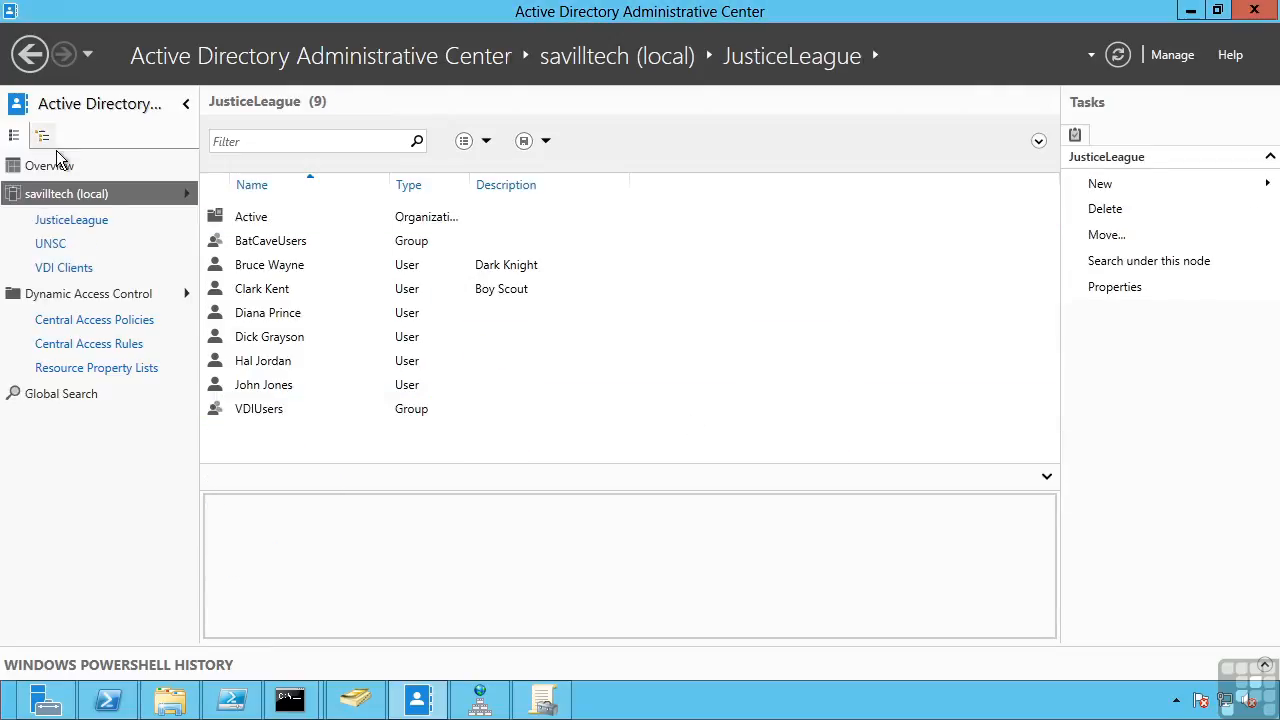
click(186, 193)
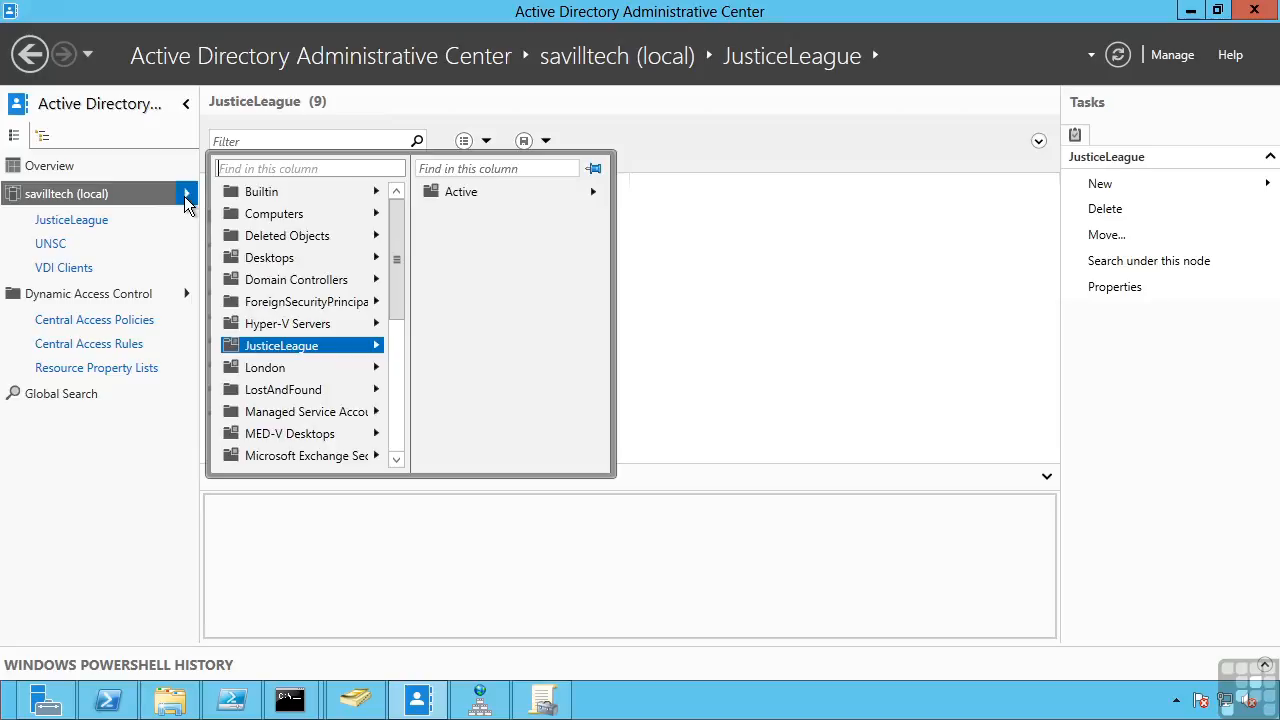
- Filter Deleted Objects by the user's name, restore the account, and review the PowerShell History
click(292, 236)
click(277, 141)
text(oliver)
right_click(299, 228)
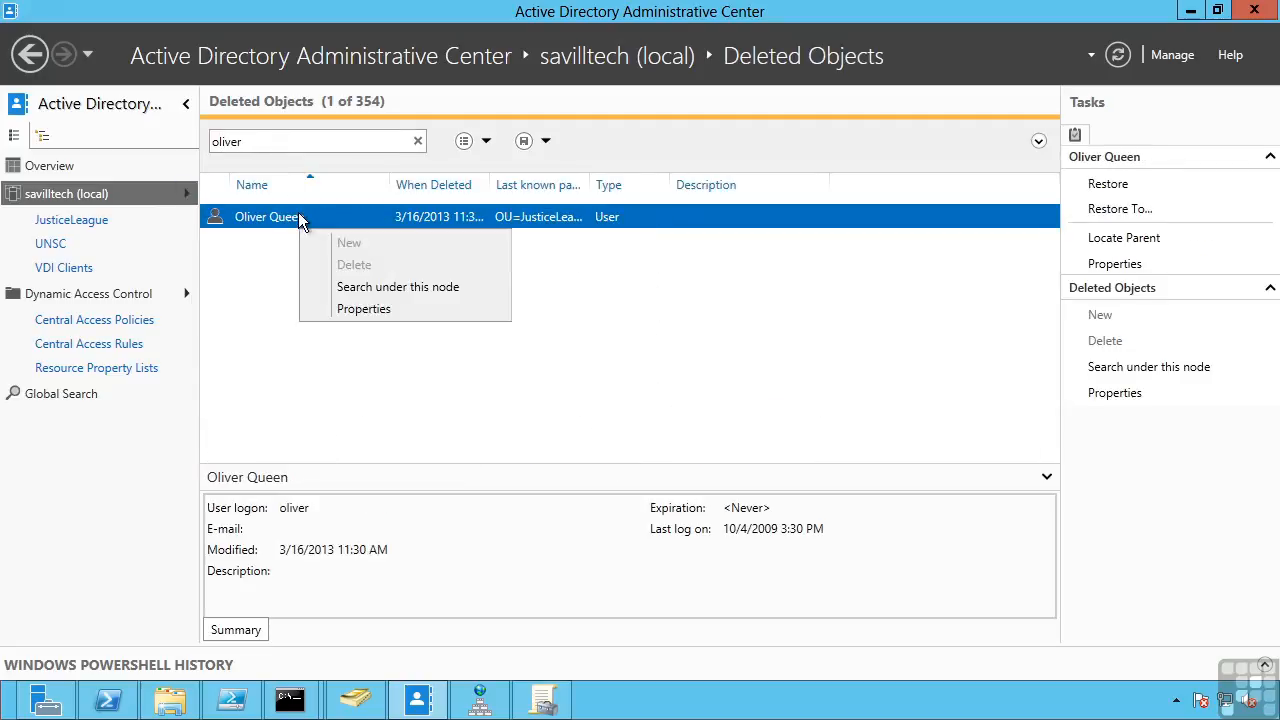
click(328, 224)
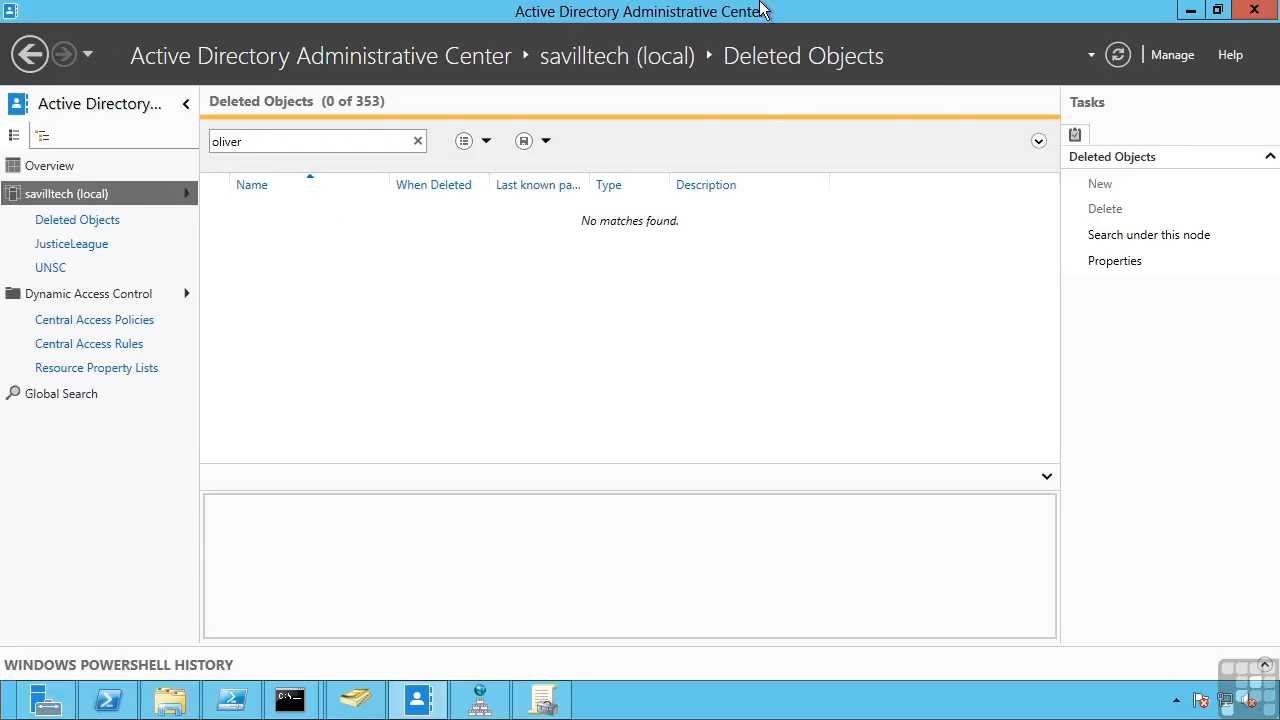
click(1265, 665)
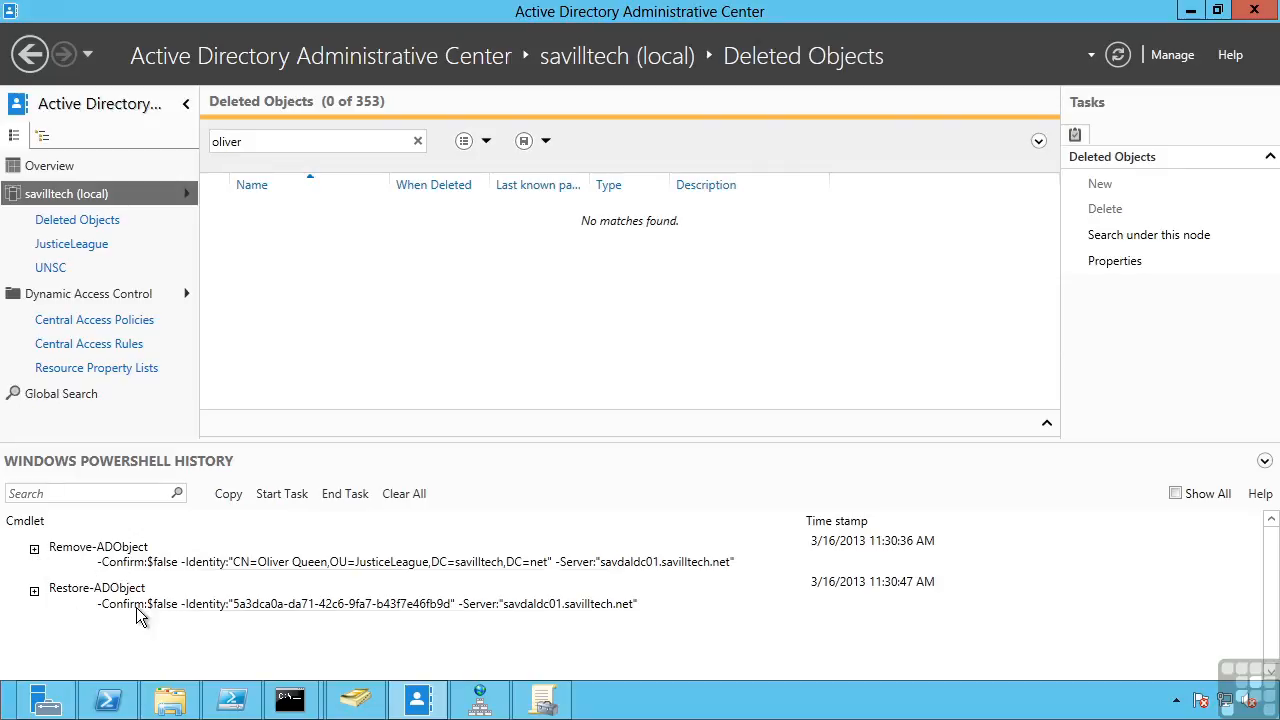
click(1265, 463)
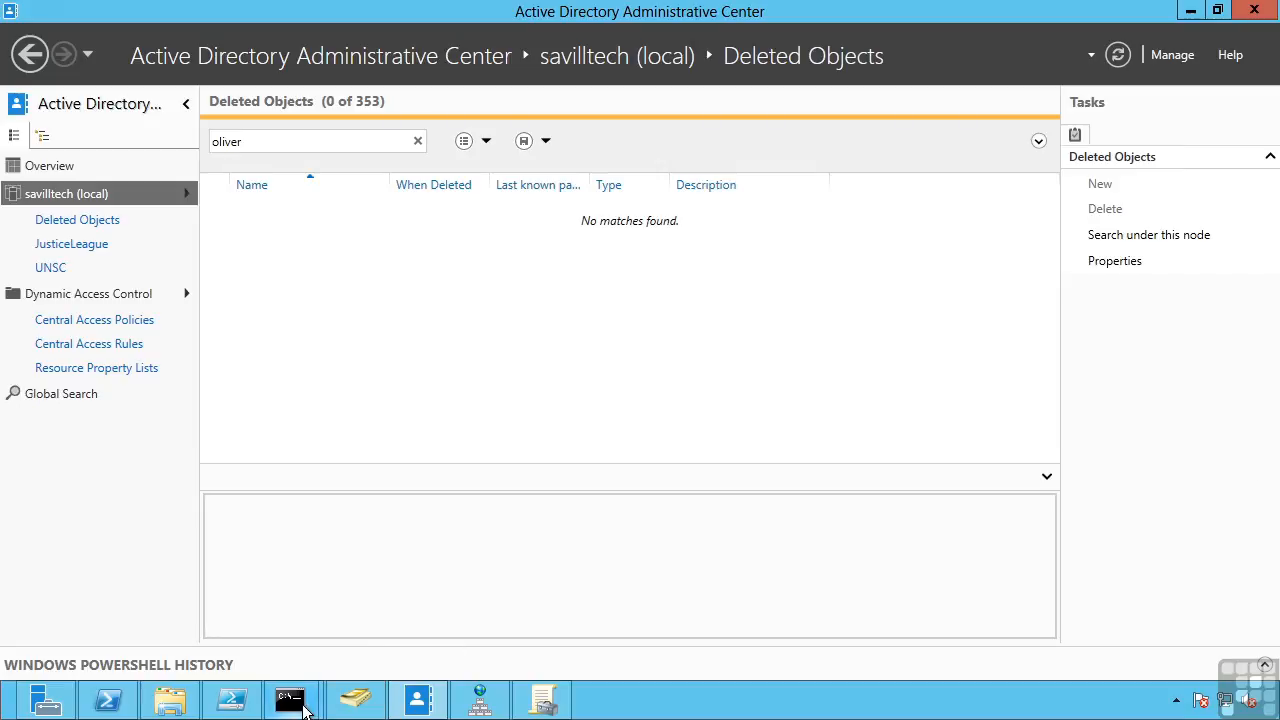
- Run djoin /provision for machine savpreprov in savilltech.net, saving the data to preprov.txt
mouse_move(231, 705)
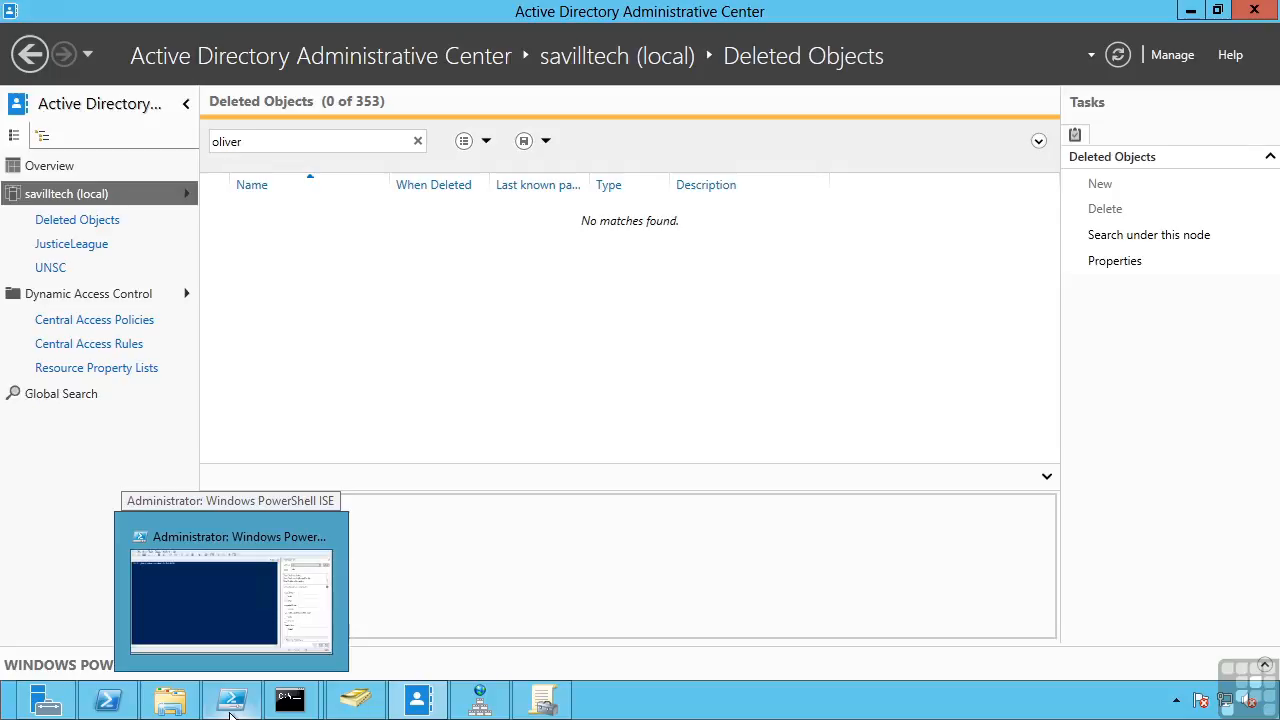
mouse_move(292, 708)
click(222, 616)
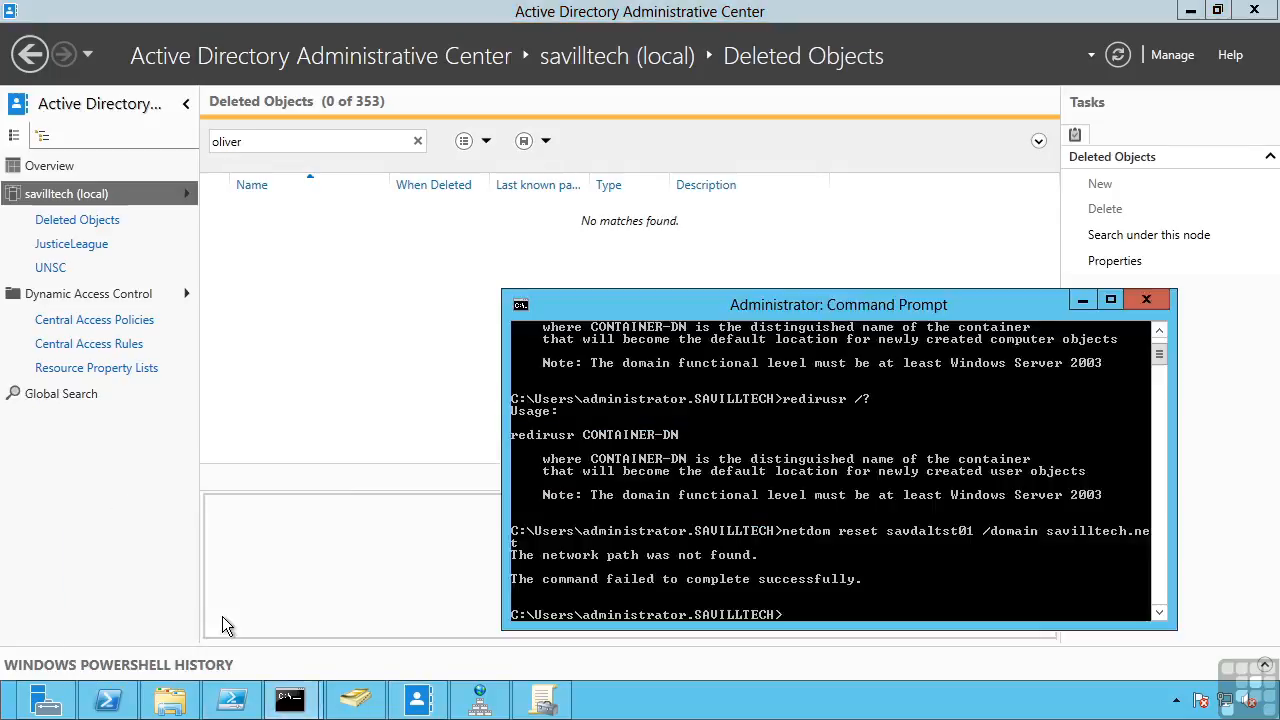
text(djoin /provision savilltech.)
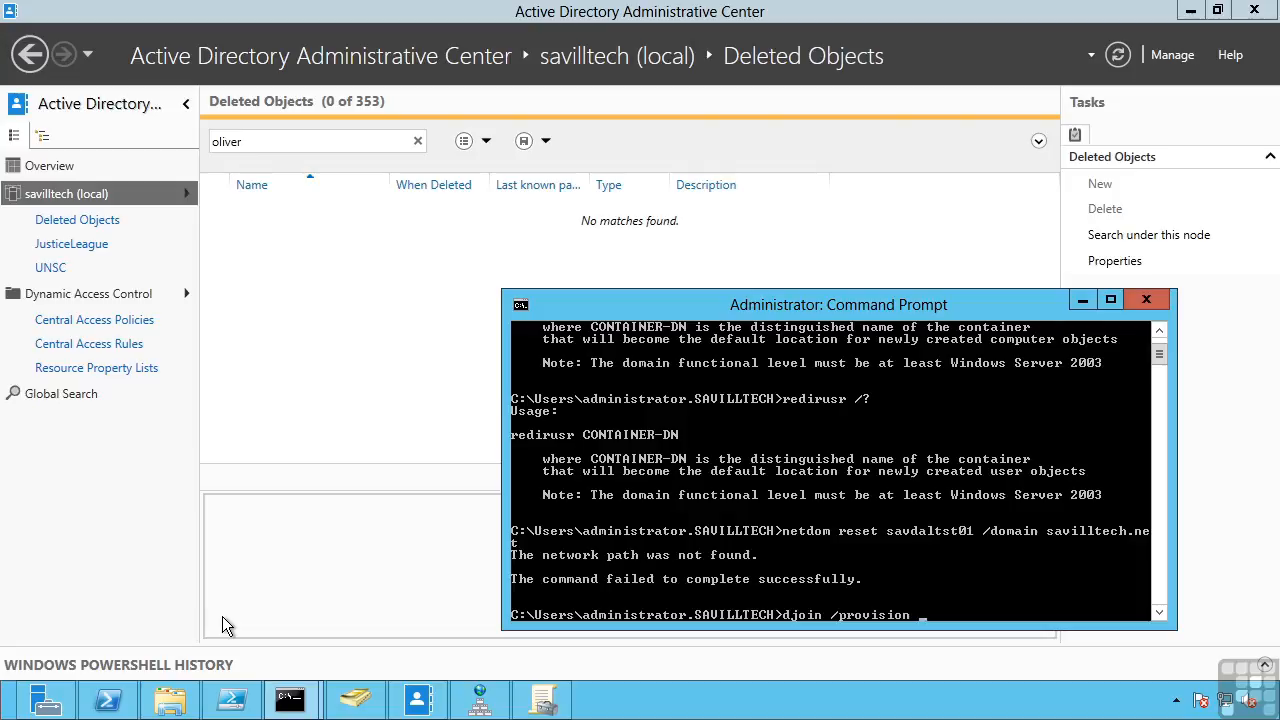
text(net /machine savpreprov /savefile preprov.txt)
key(Return)
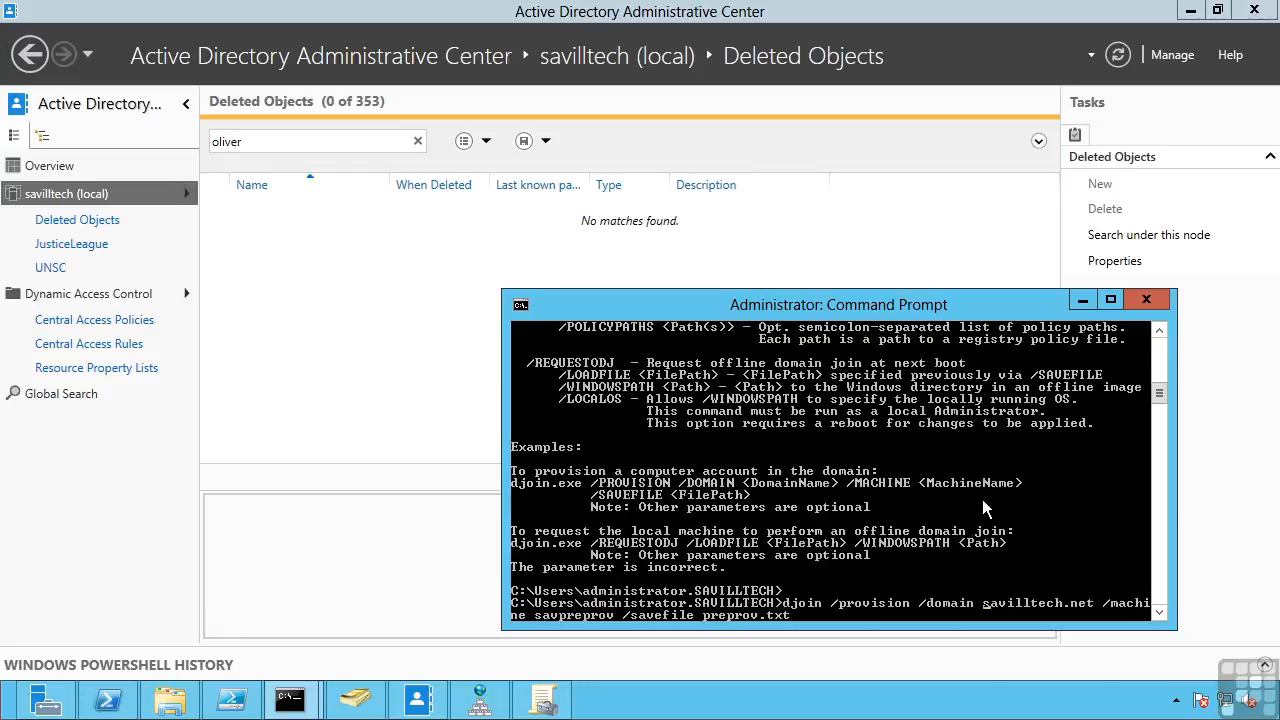
key(Return)
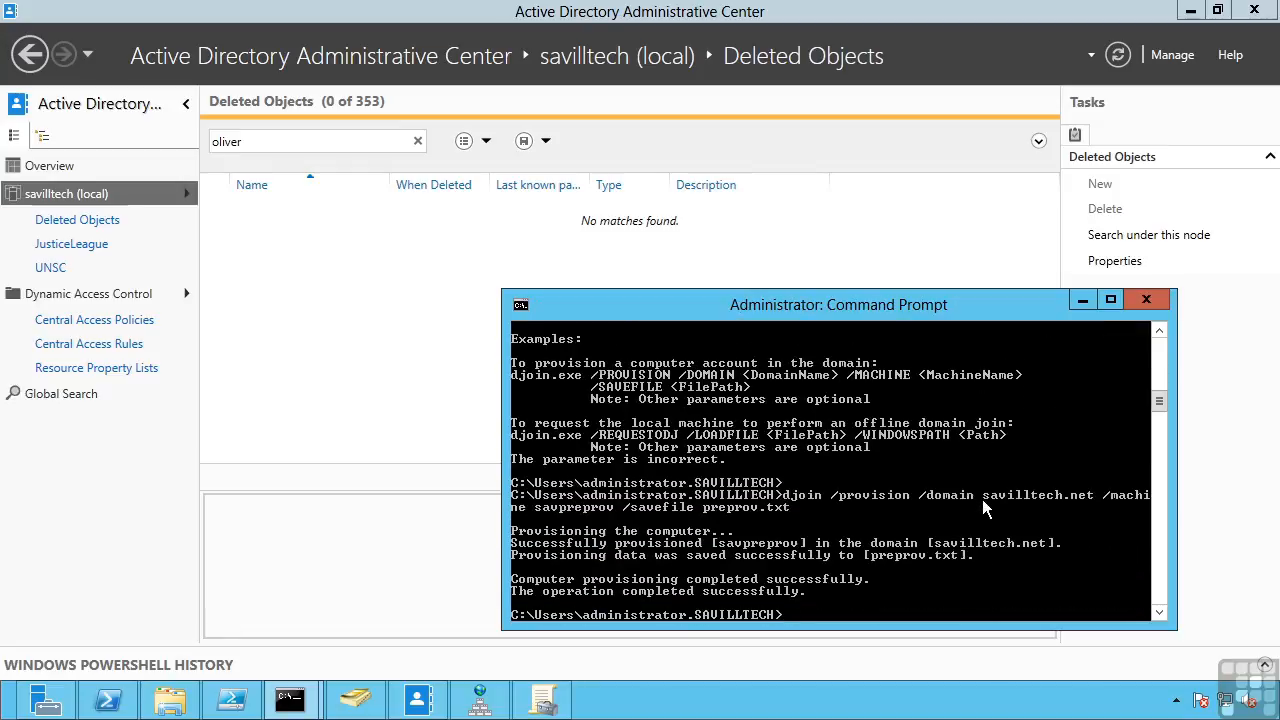